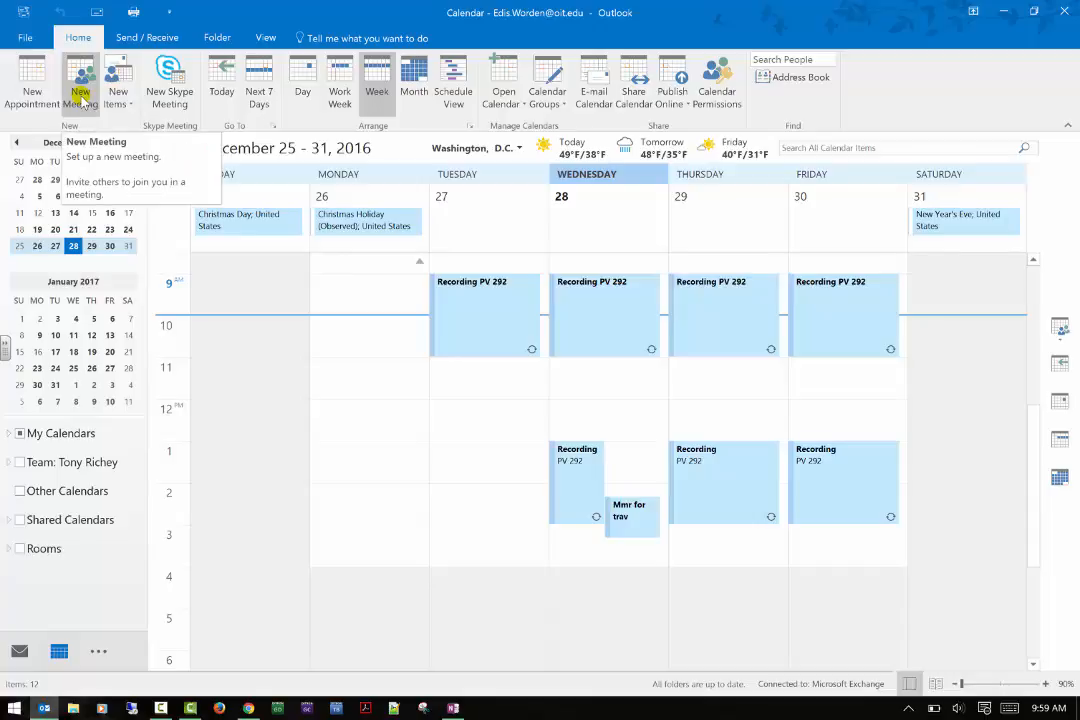
Create a new appointment with the subject "Be sleeping" and the location "Home".
left_click(17, 107)
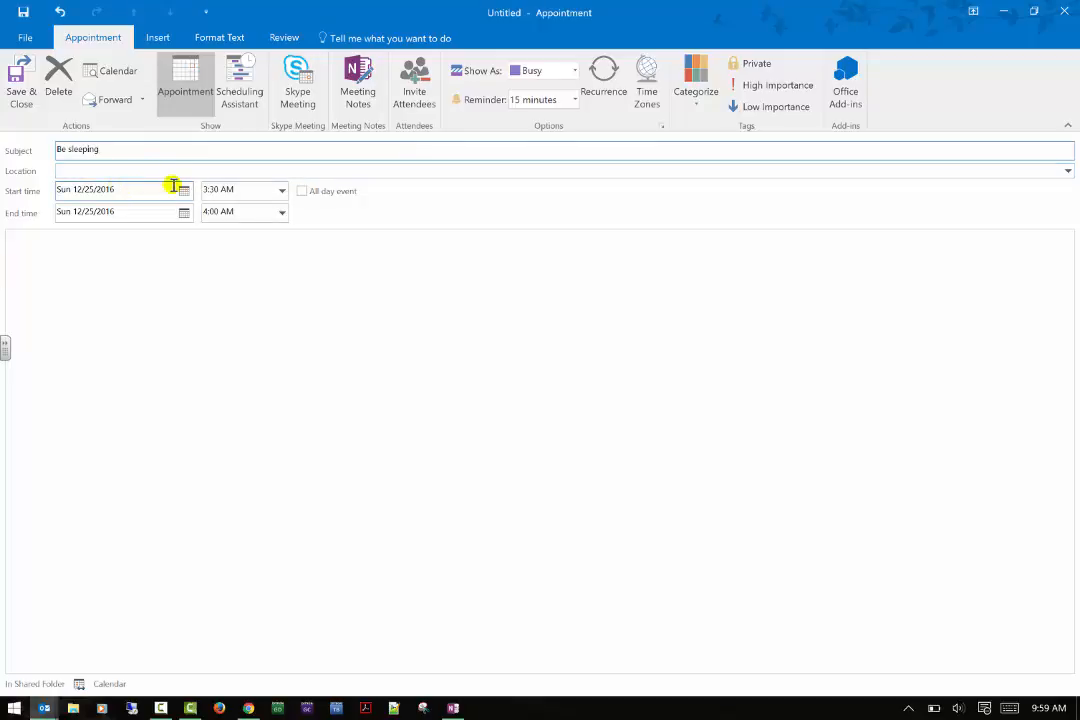
left_click(97, 168)
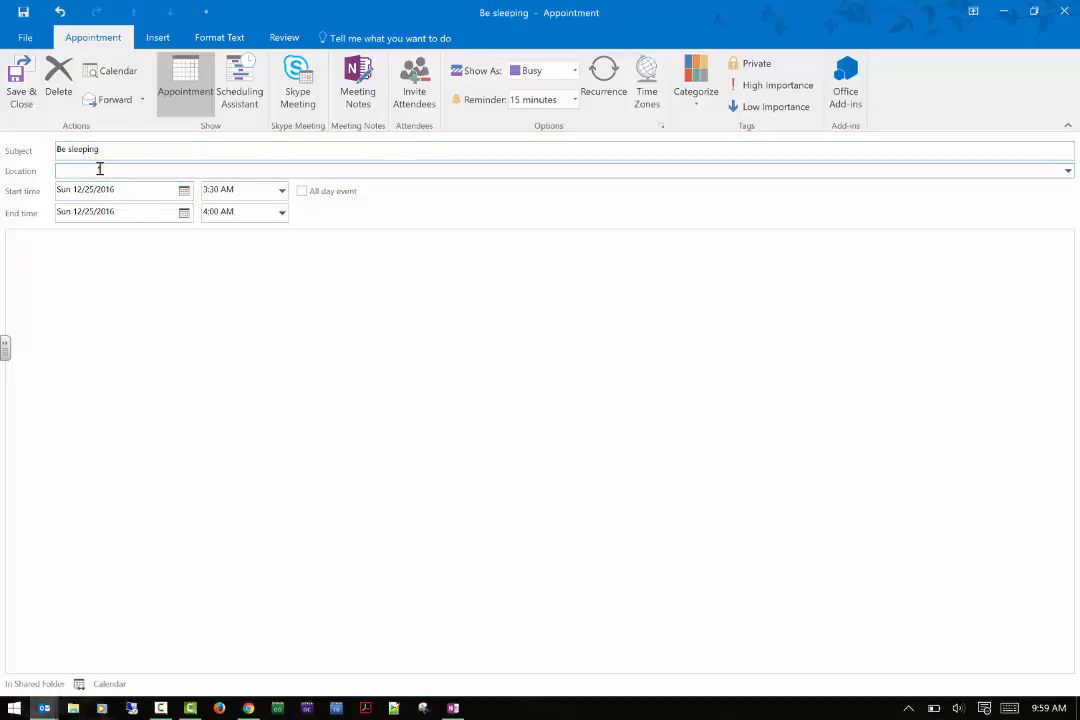
type("Home")
left_click(187, 156)
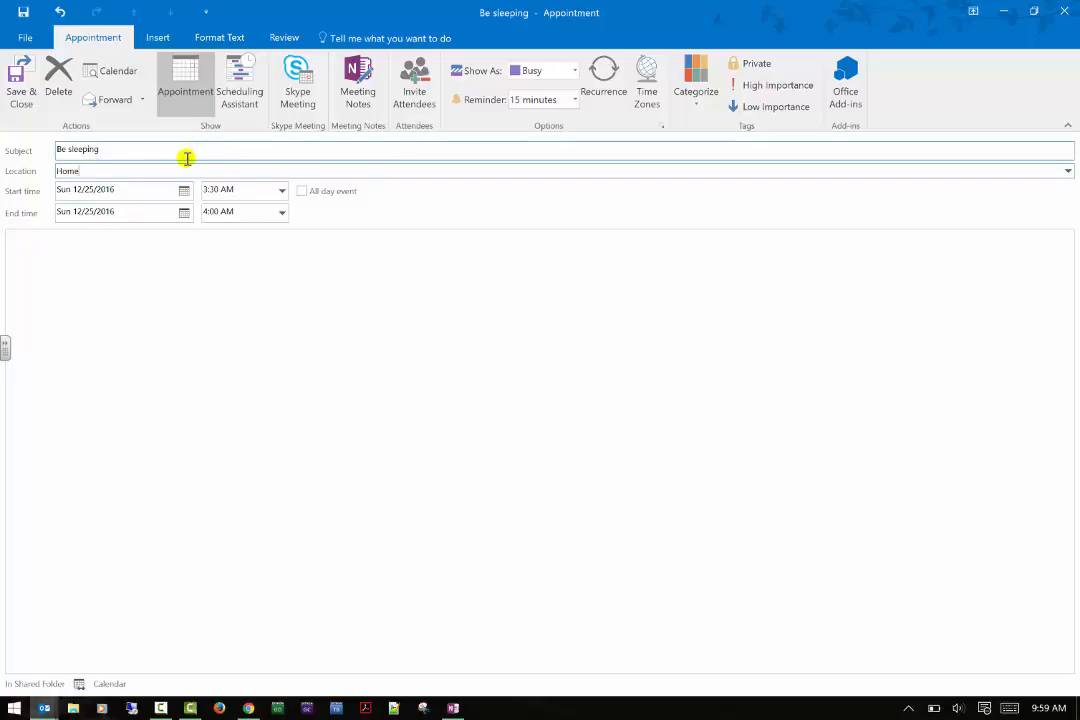
Set the appointment's start date to Wed 1/4/2017 and its end date to Thu 1/5/2017.
left_click(184, 190)
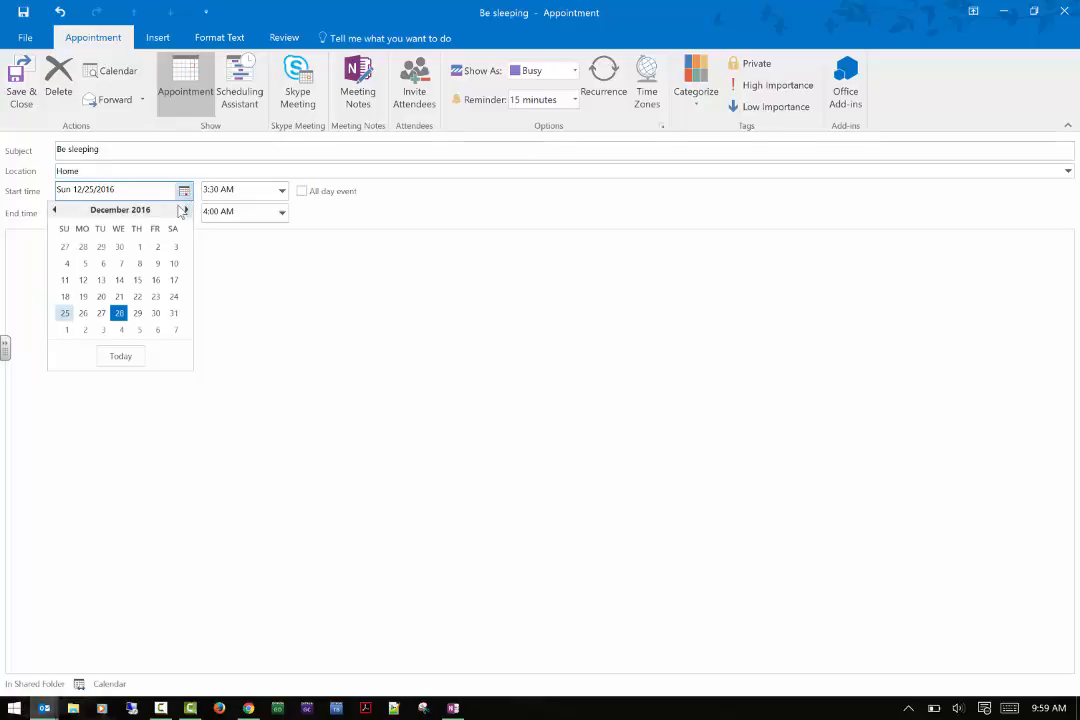
left_click(121, 330)
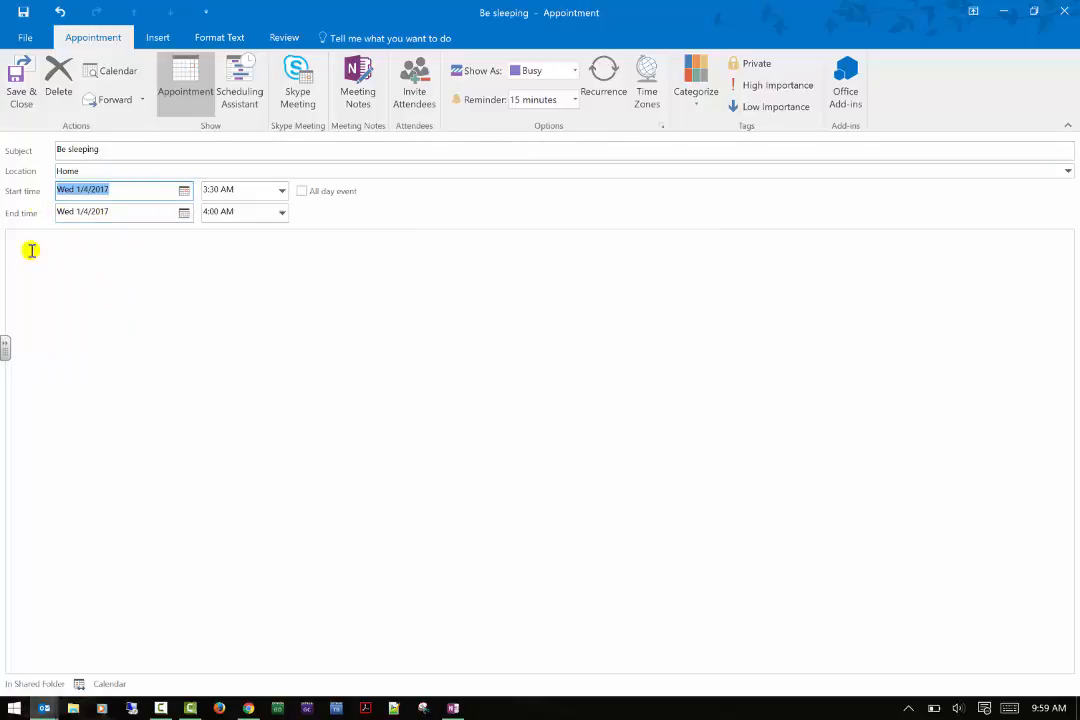
left_click(184, 213)
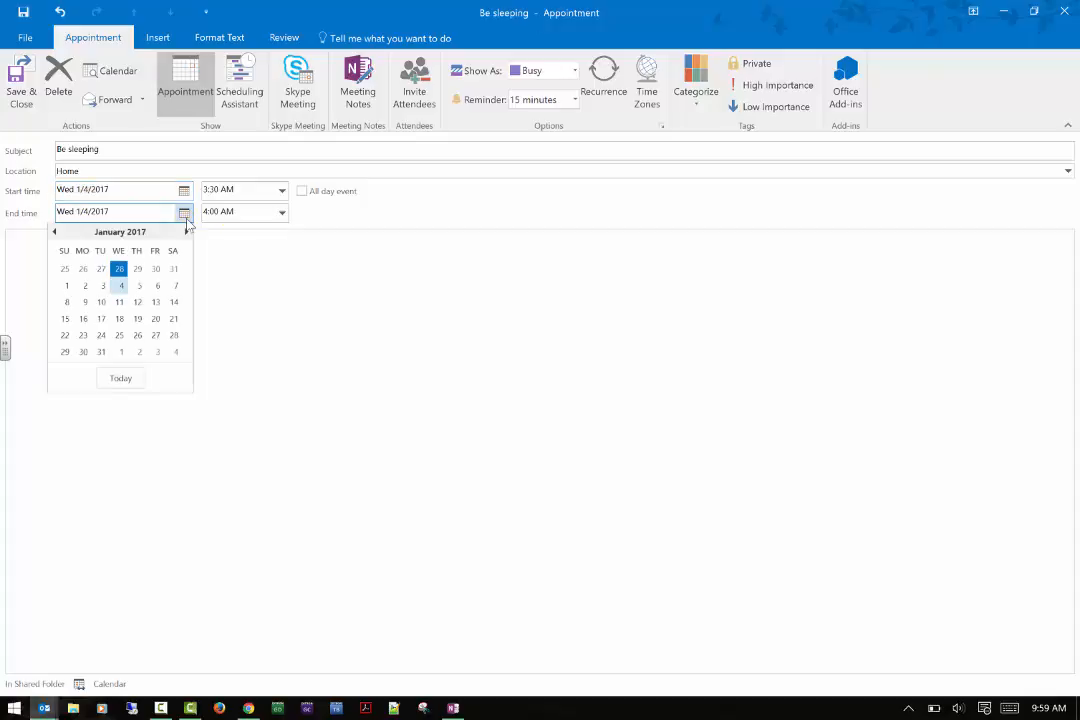
left_click(139, 287)
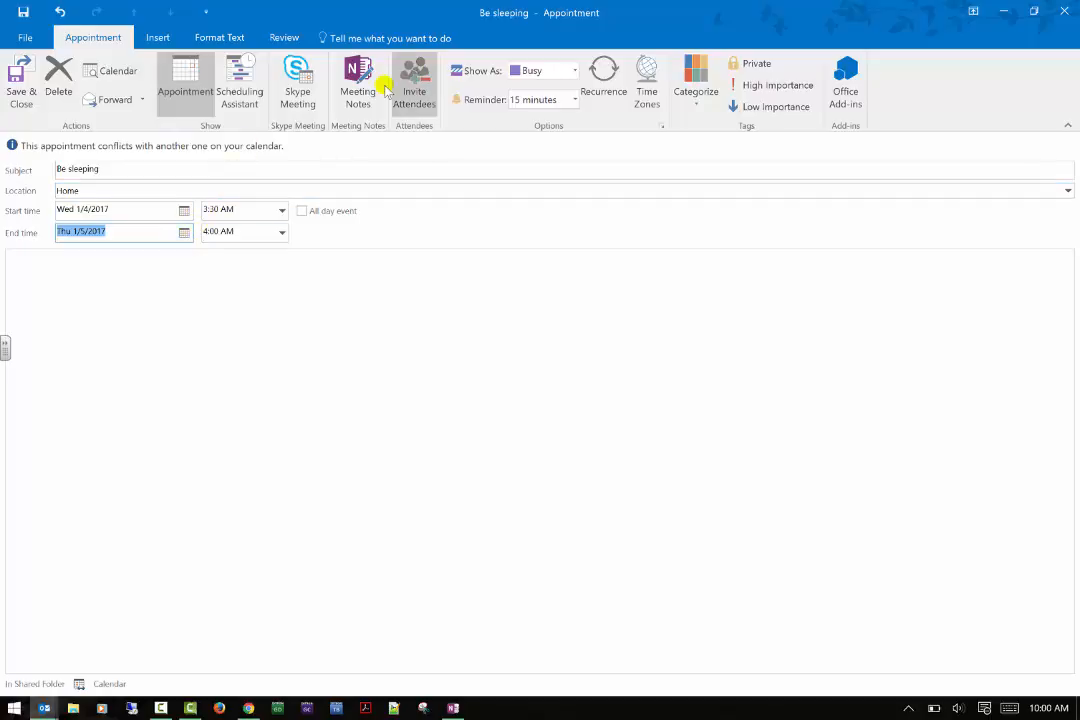
Mark the appointment's time as Free and delete the unsaved appointment, confirming the deletion.
left_click(556, 78)
left_click(549, 89)
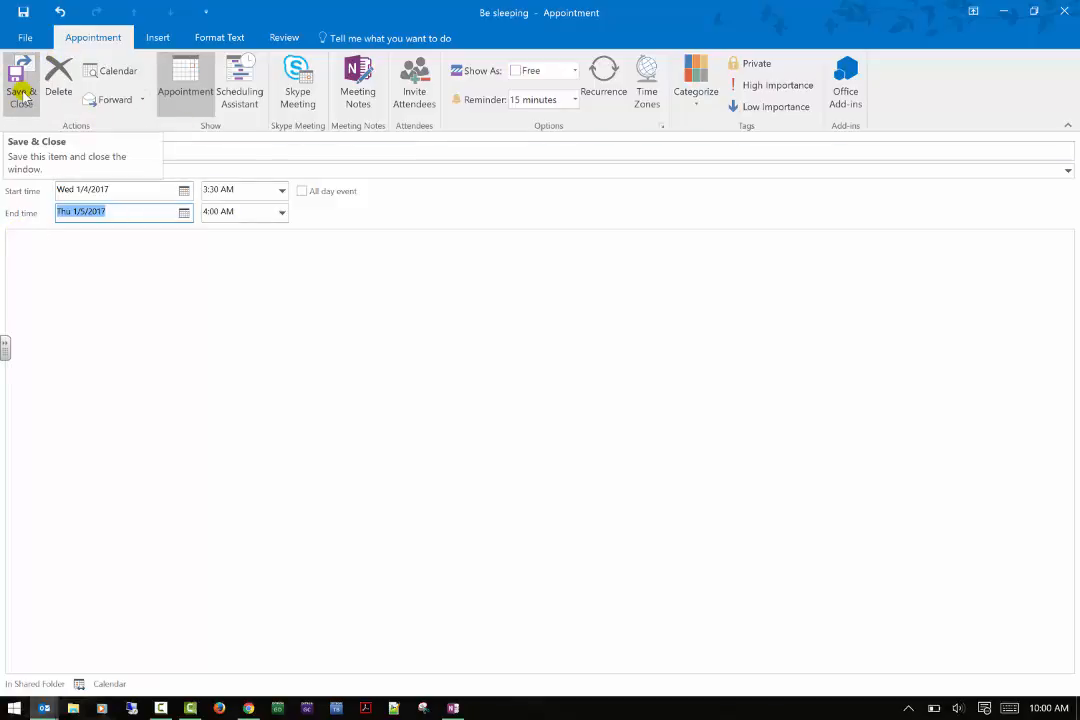
left_click(62, 86)
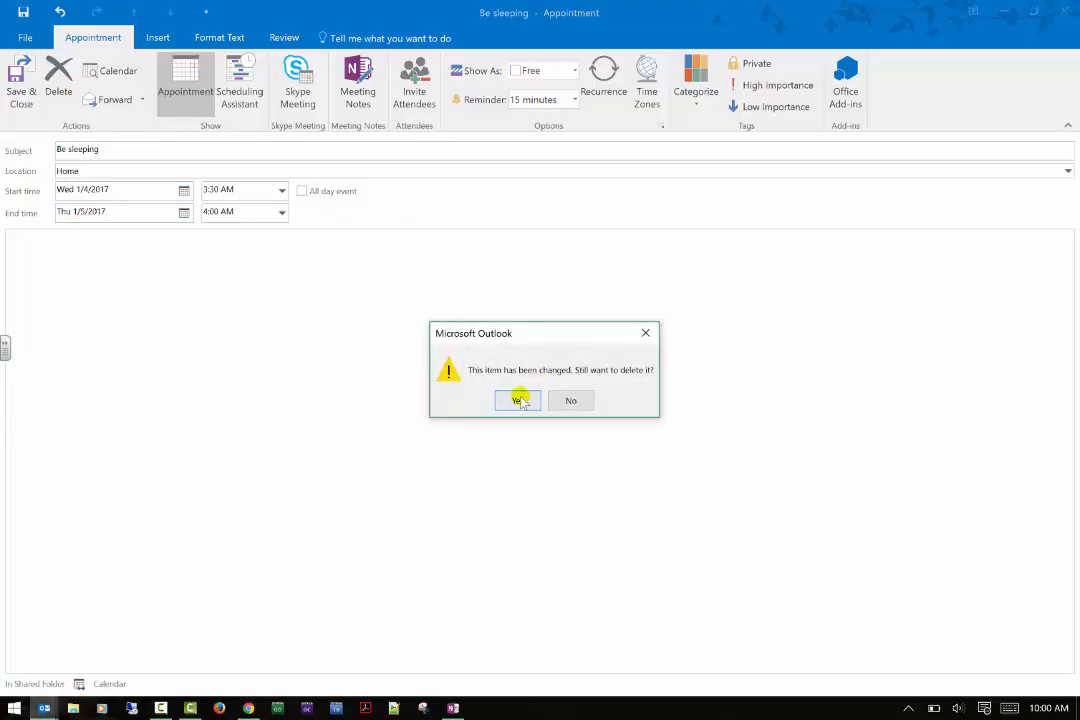
left_click(517, 400)
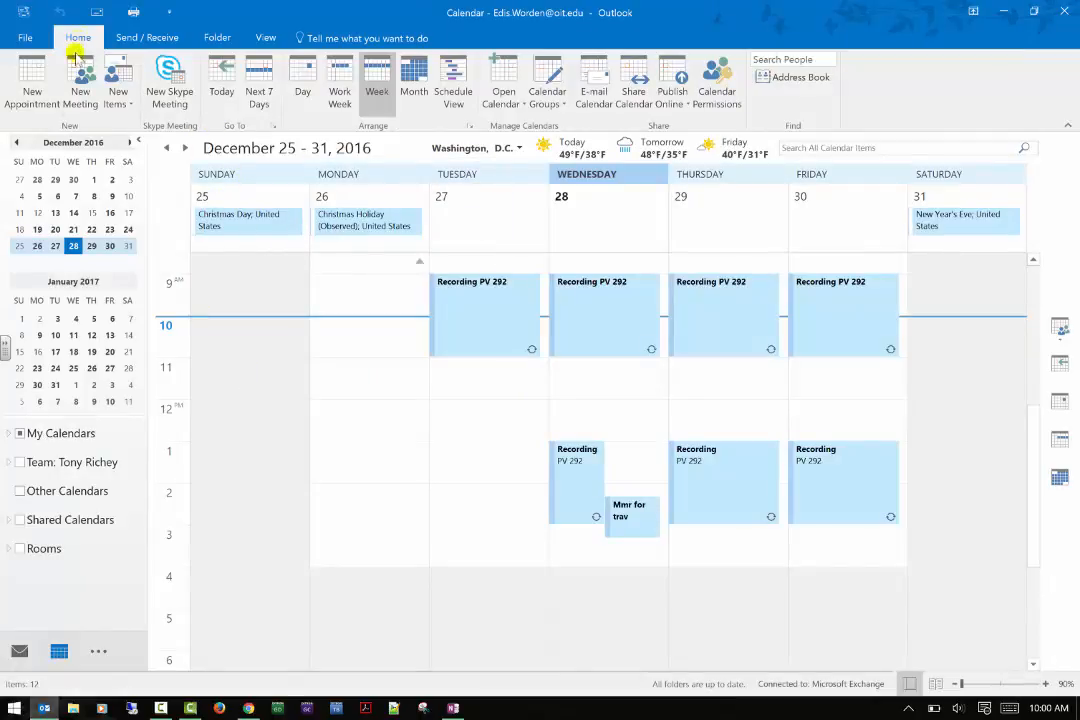
Start a new meeting, search the Global Address List for a colleague's full name, and add that person as a required attendee.
left_click(80, 82)
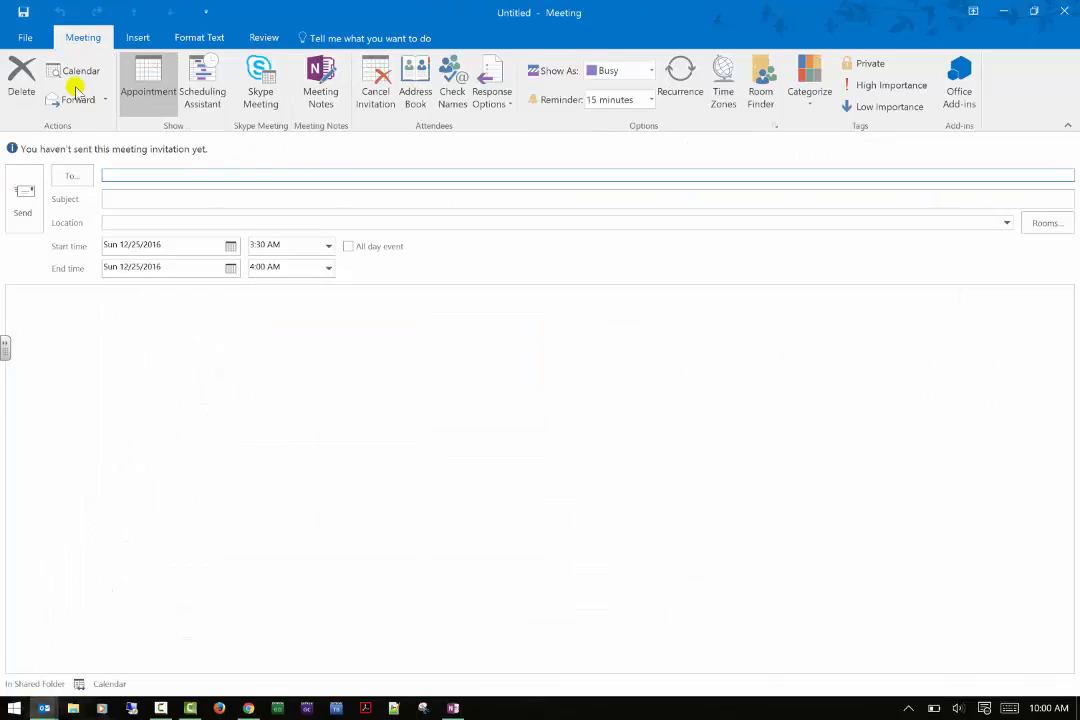
left_click(72, 175)
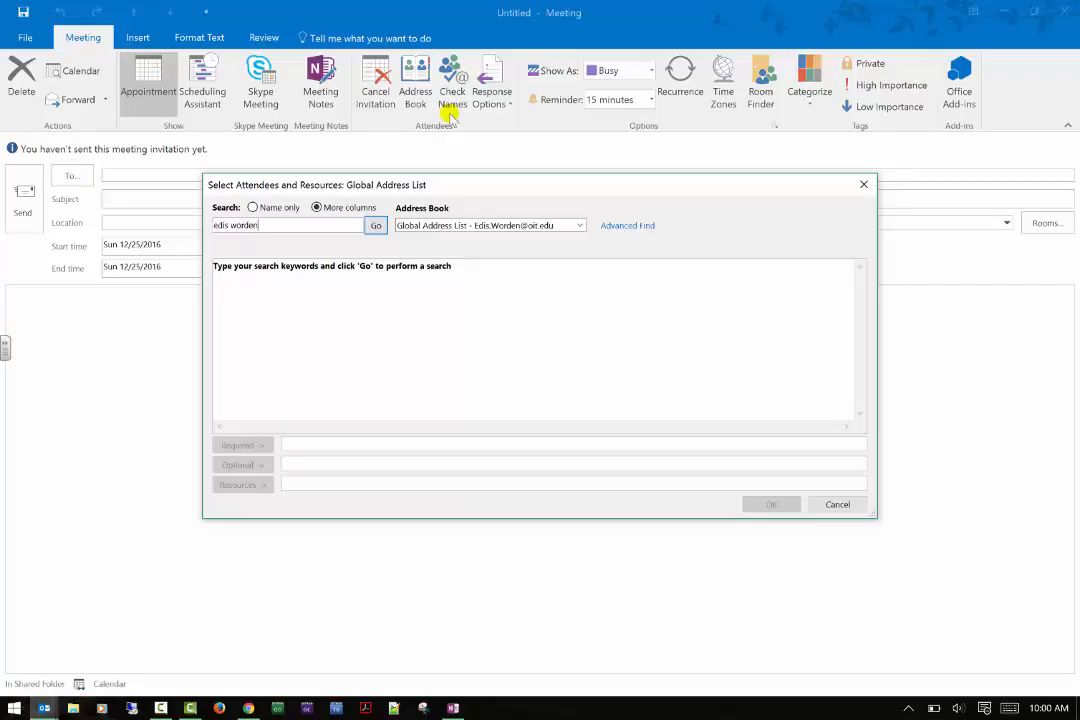
left_click(375, 226)
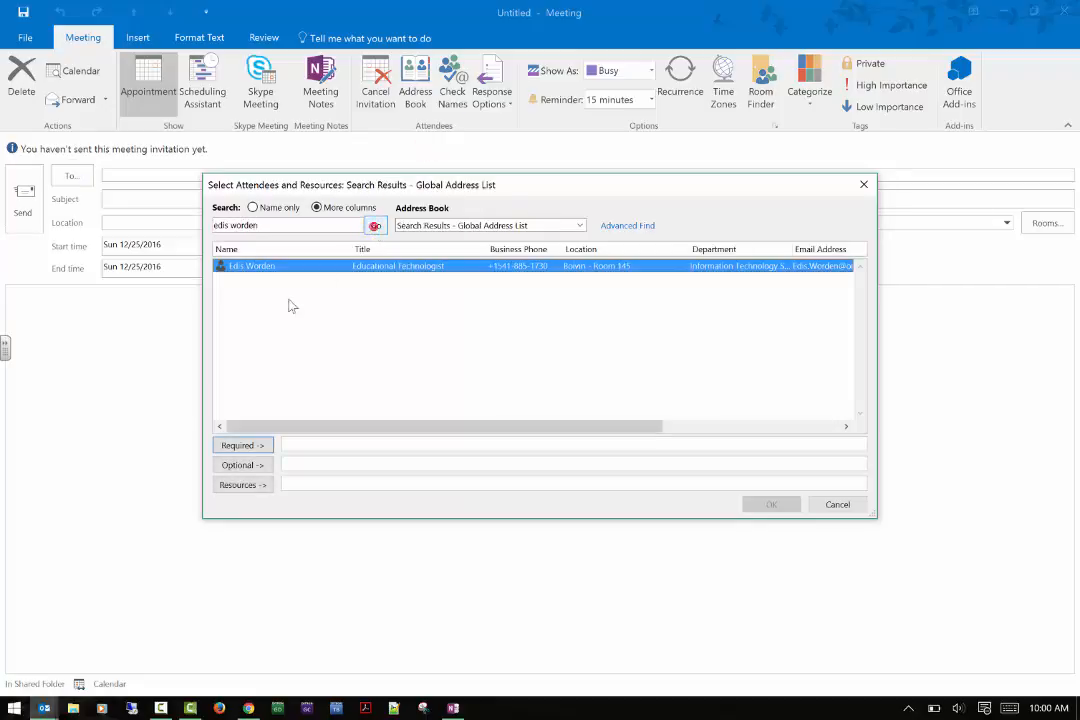
left_click(242, 445)
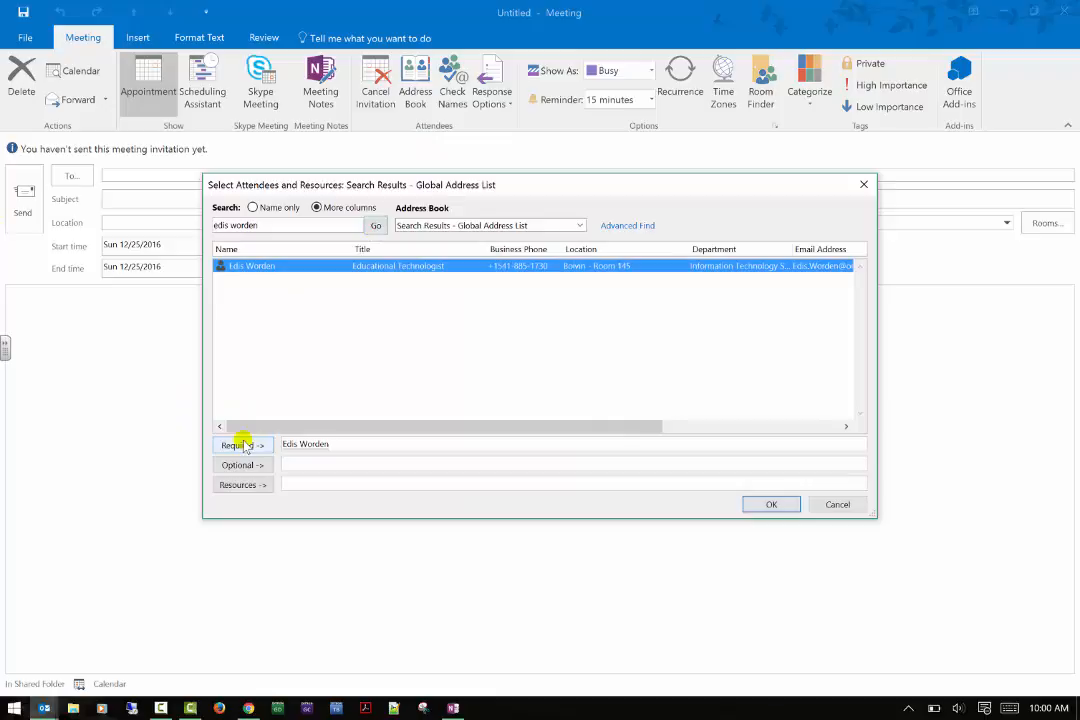
Search the address list for a second colleague's full name and add that person as both an optional attendee and a resource.
left_click(279, 224)
key("BackSpace")
key("BackSpace")
key("BackSpace")
key("BackSpace")
key("BackSpace")
key("BackSpace")
key("BackSpace")
key("BackSpace")
key("BackSpace")
key("BackSpace")
key("BackSpace")
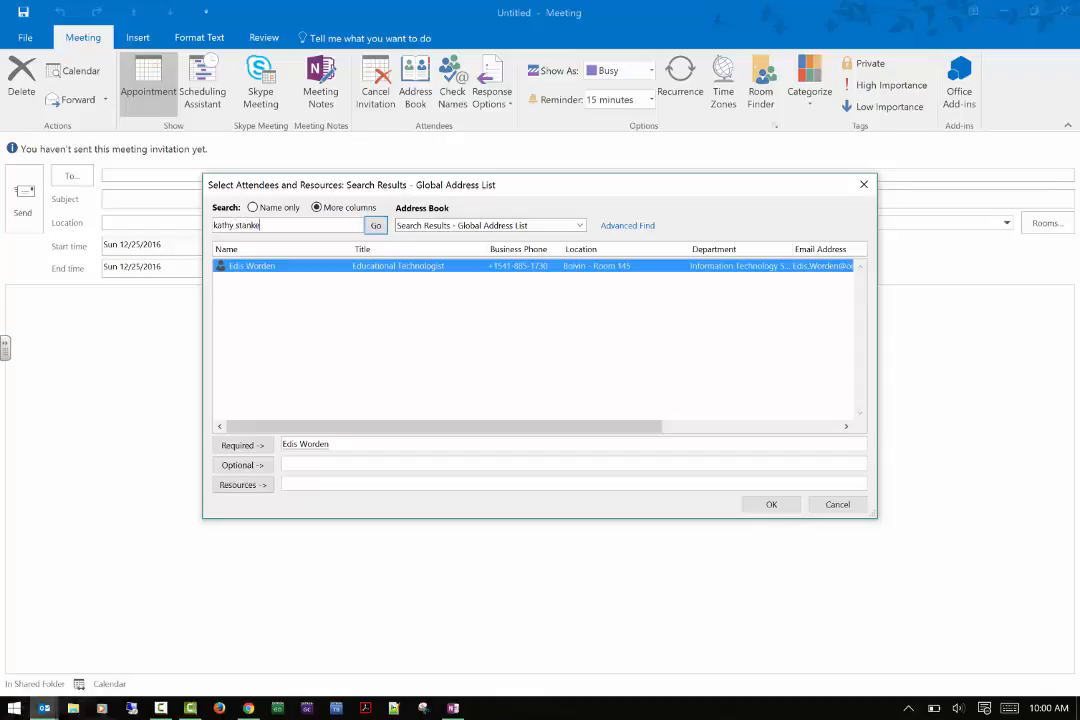
left_click(373, 225)
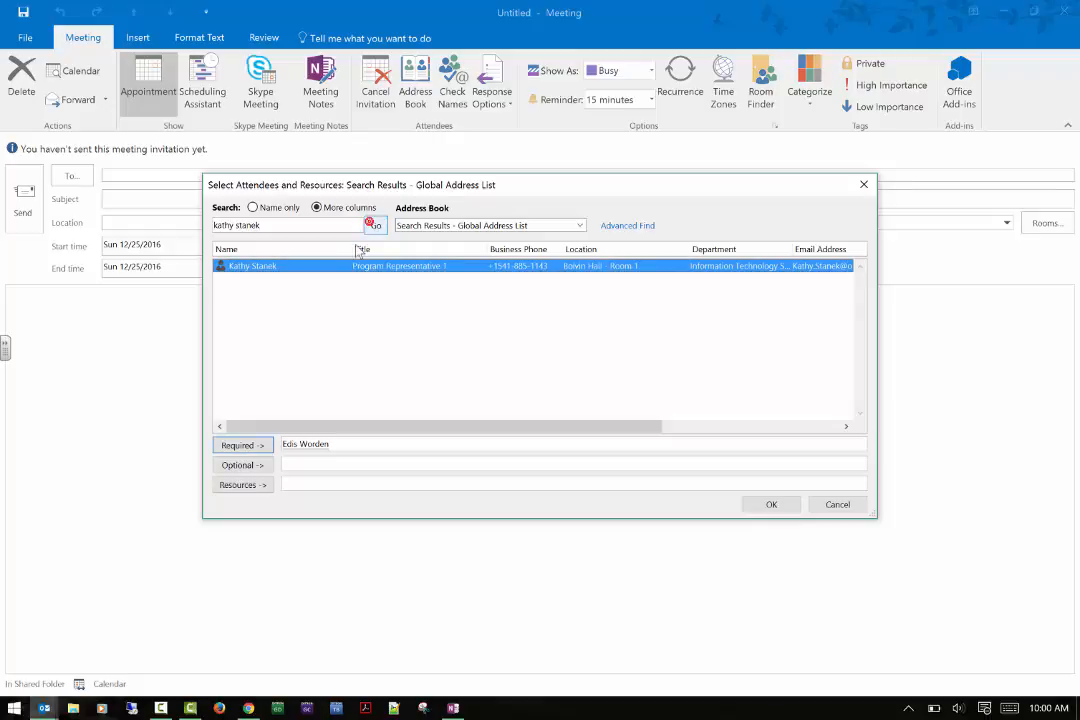
left_click(242, 465)
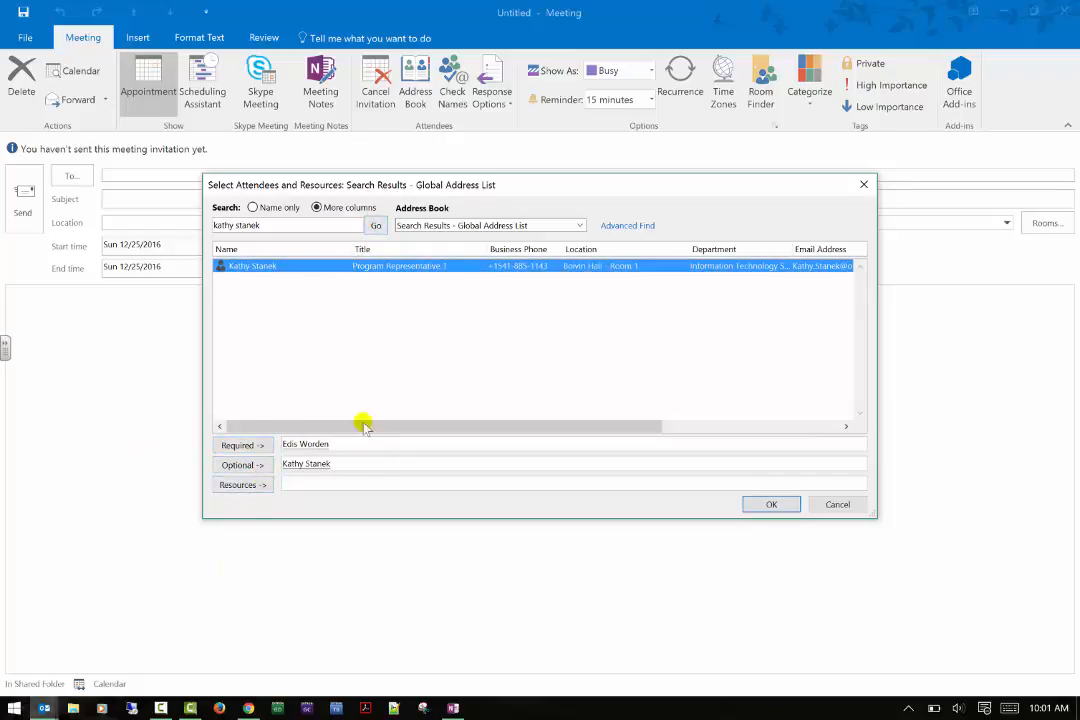
left_click(262, 487)
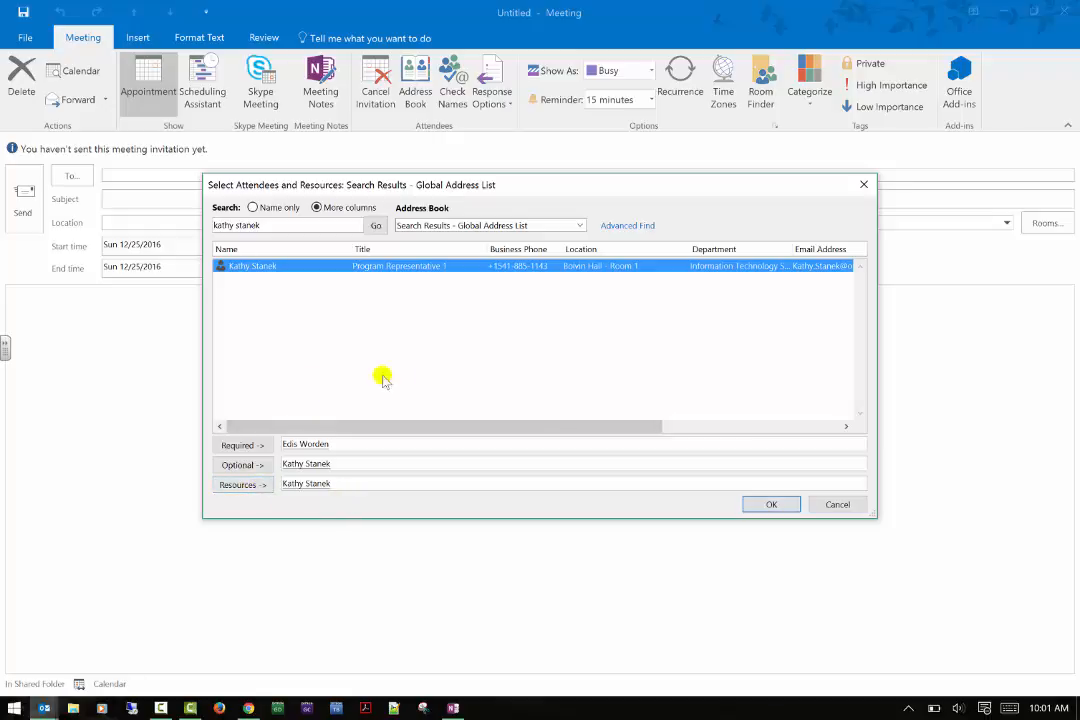
left_click(765, 505)
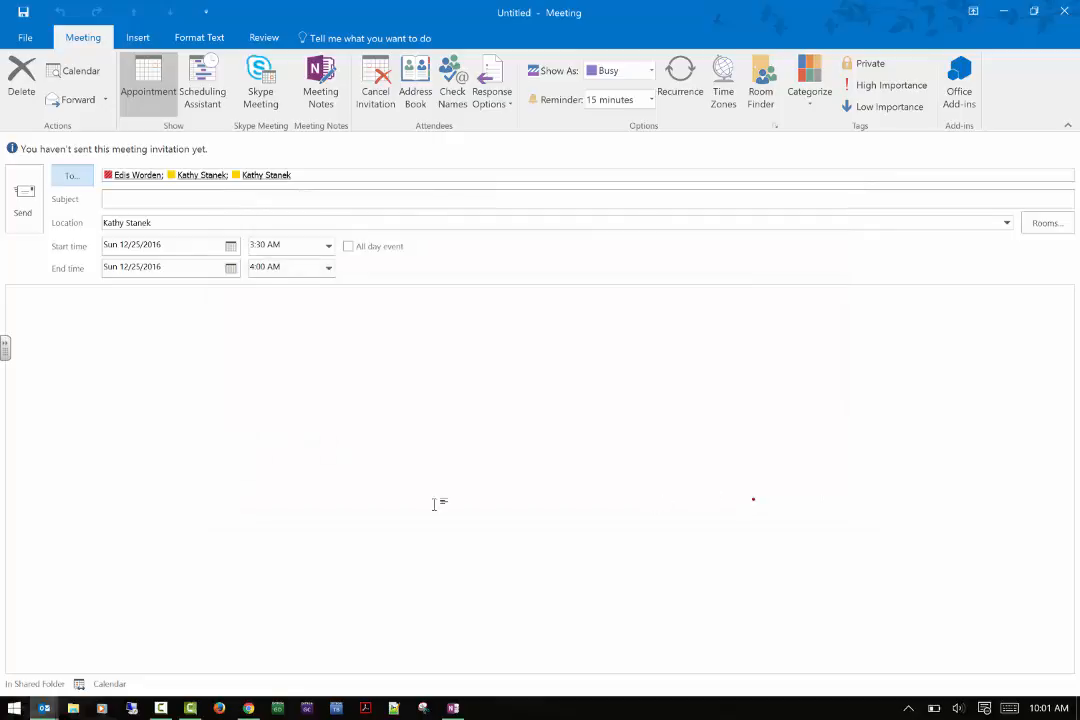
Set the meeting subject to "Discussion ???" and append "Office - BH 145" to the colleague's name in the location.
left_click(188, 198)
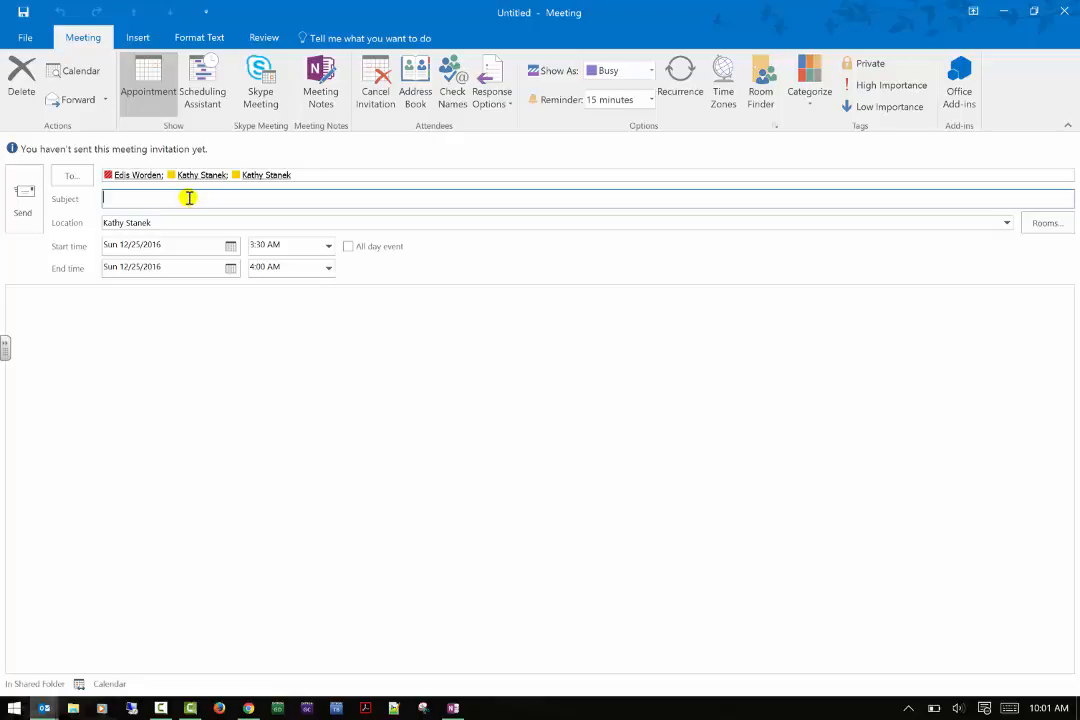
type("Discussion ???")
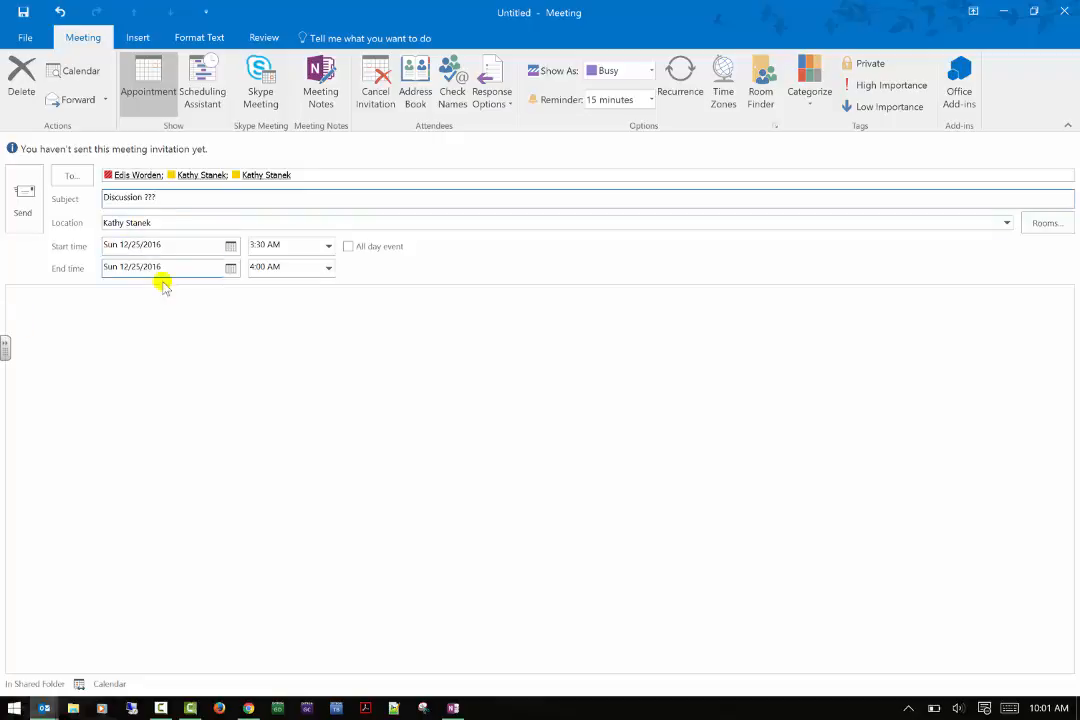
left_click(181, 222)
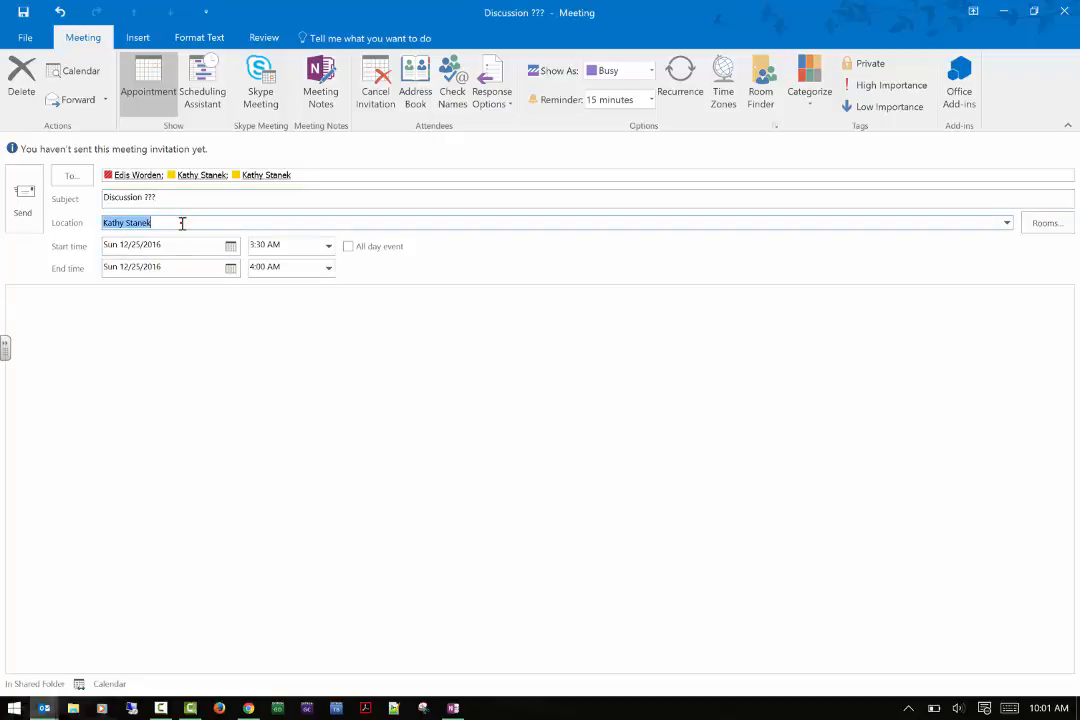
left_click(181, 222)
type("Office - BH 145")
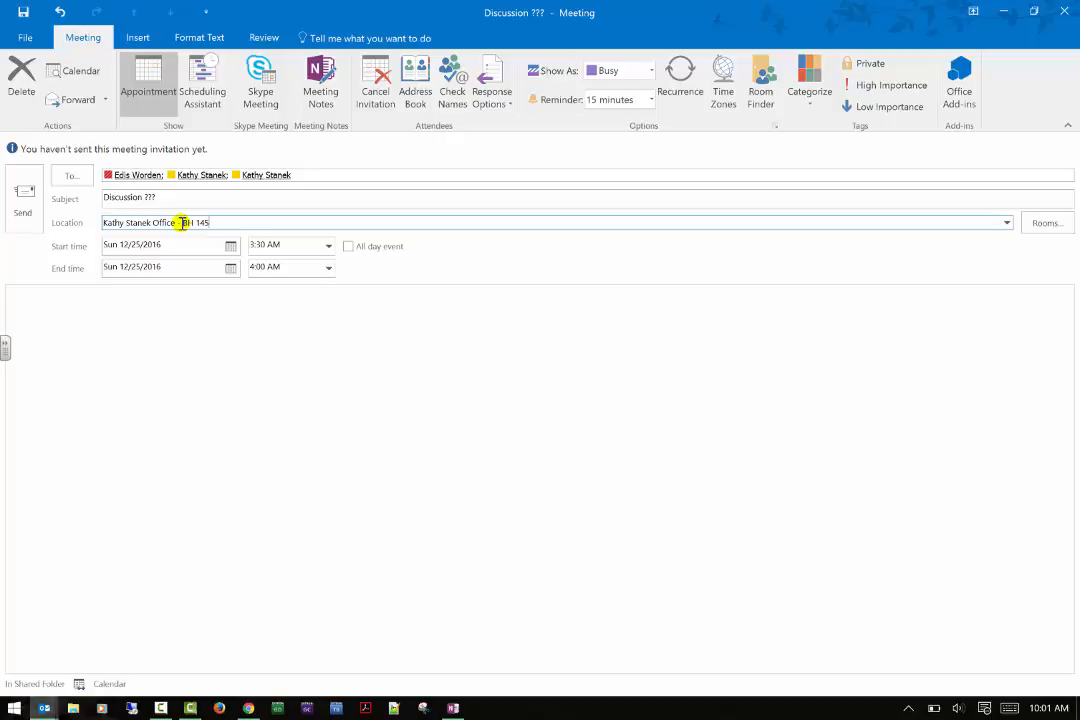
Search the list of meeting rooms for "bh159".
left_click(1045, 223)
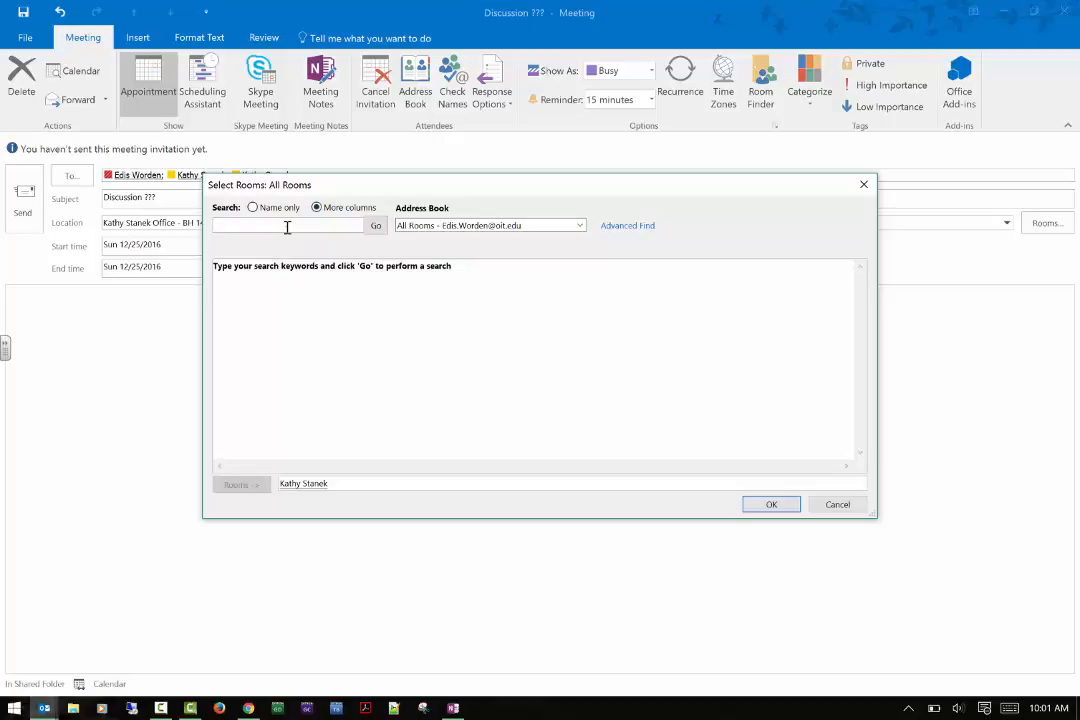
left_click(287, 227)
type("bh159")
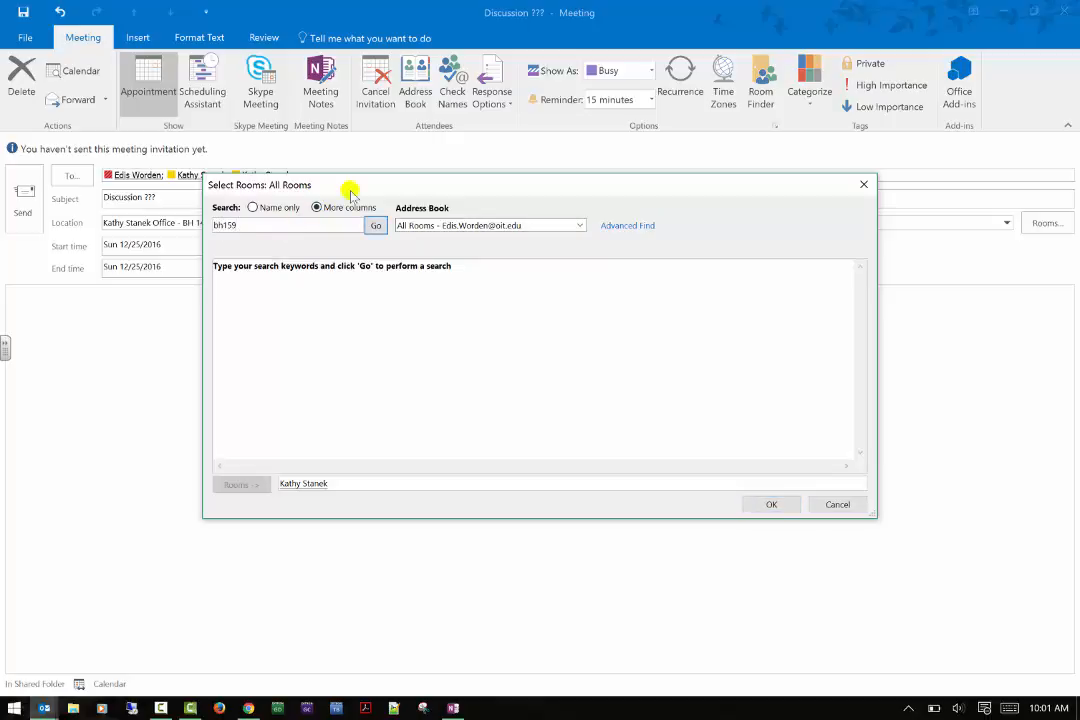
left_click(376, 226)
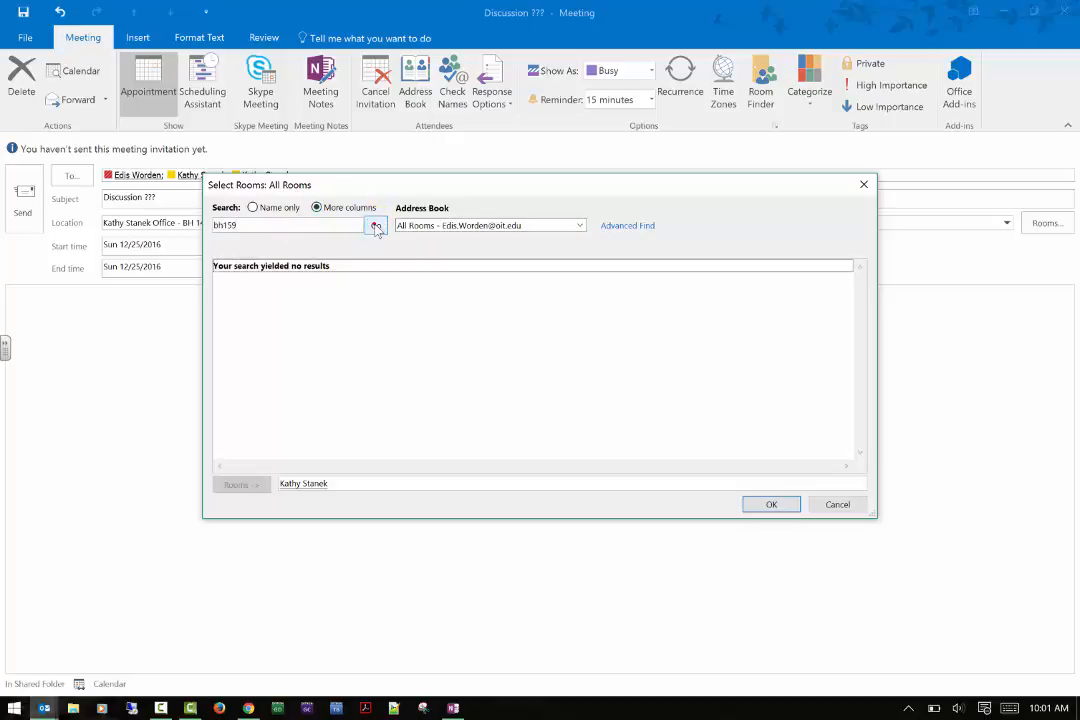
Search the meeting rooms for "bh" and add room BH168 to the meeting.
left_click(265, 225)
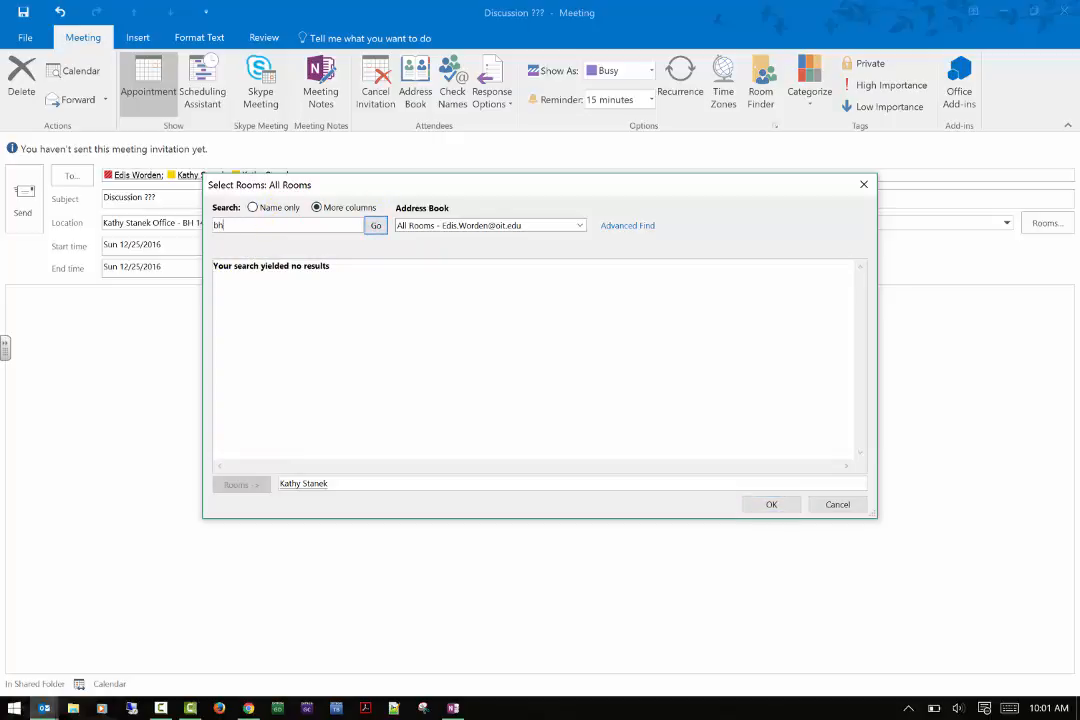
key("Return")
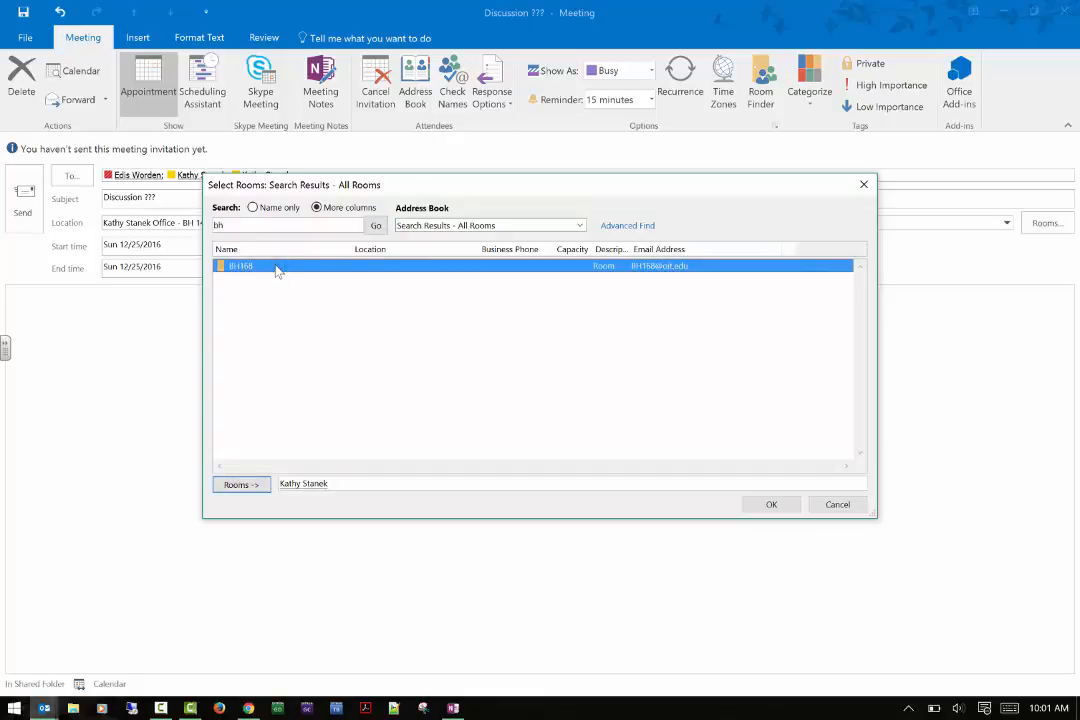
double_click(277, 269)
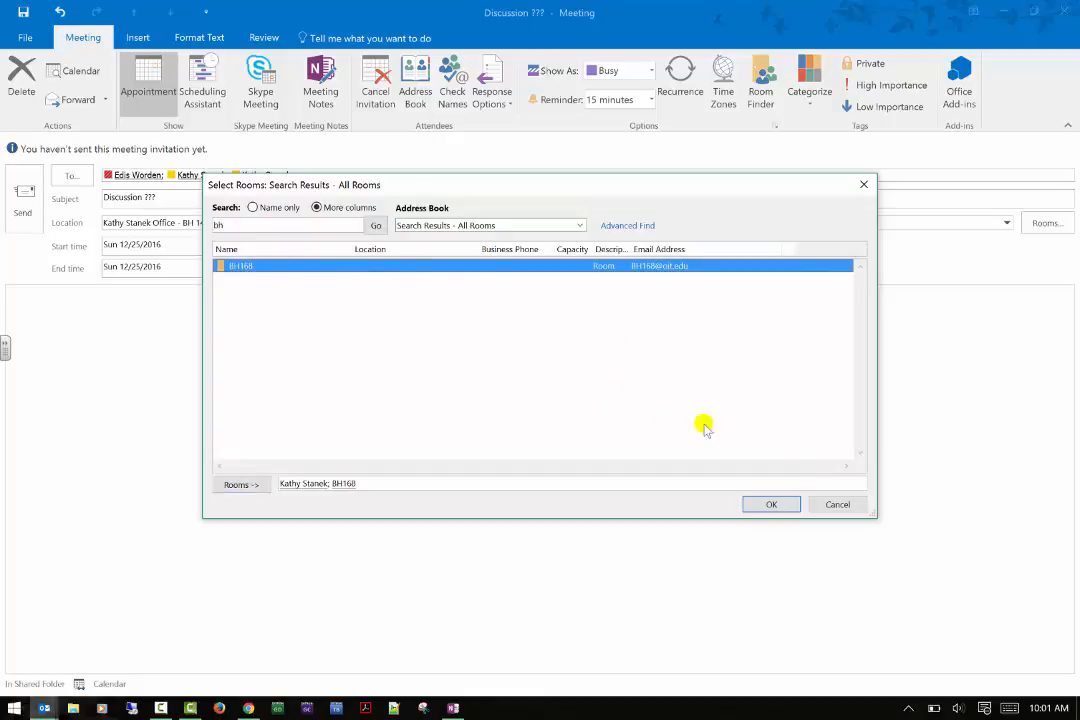
left_click(769, 506)
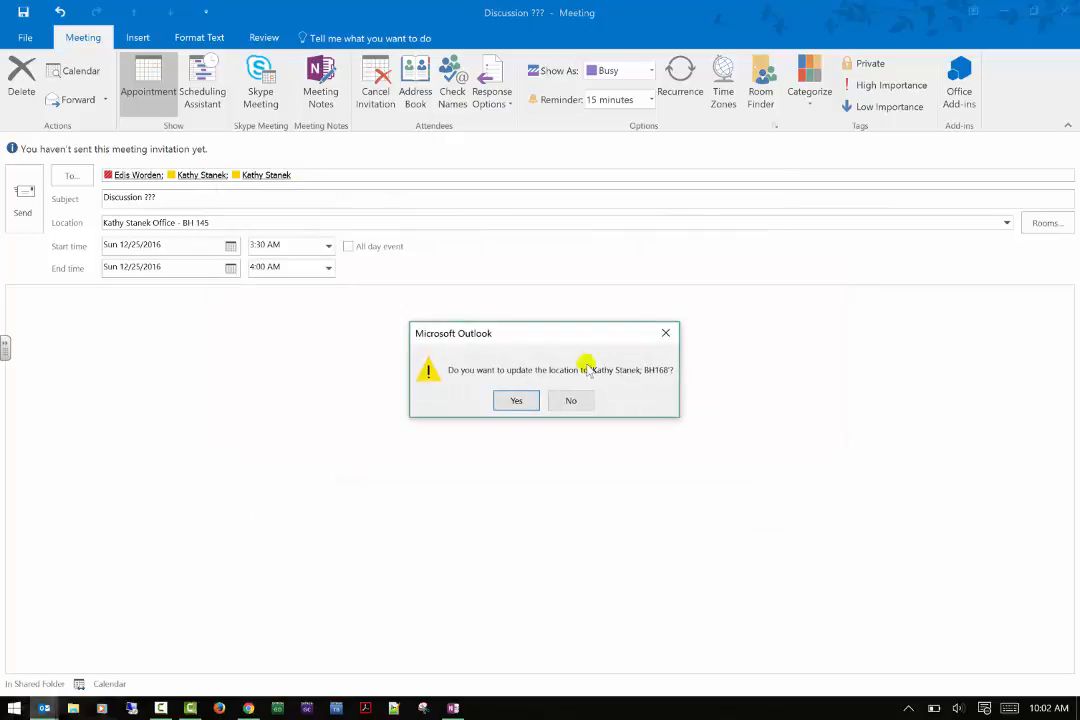
left_click(516, 400)
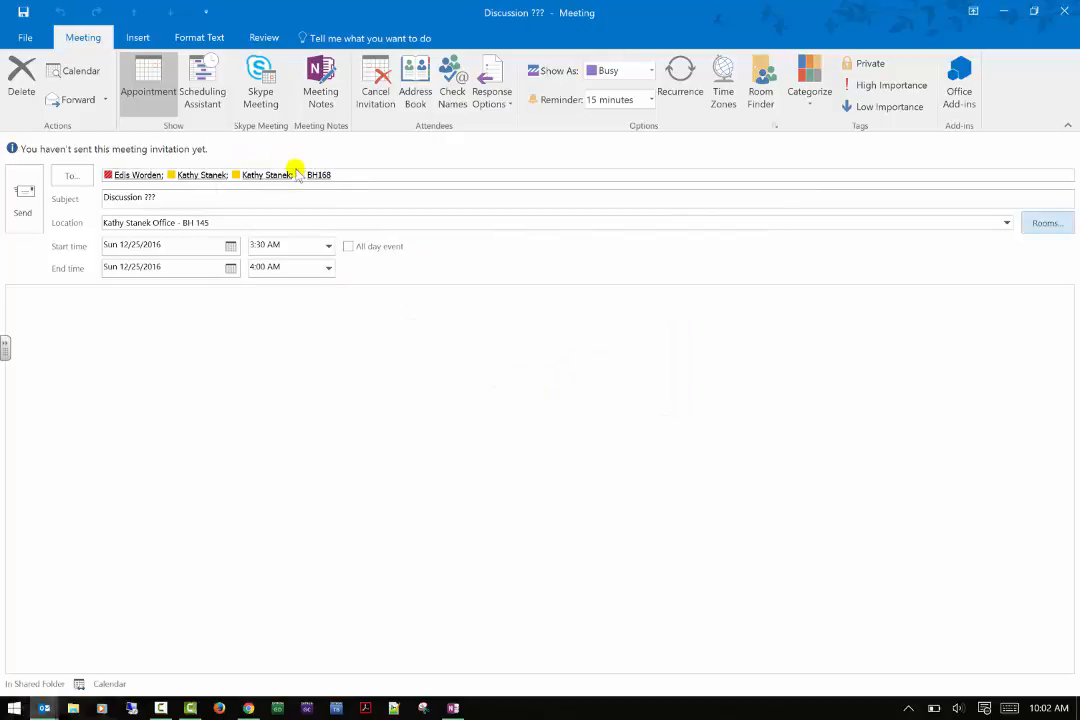
Enter the description "Discussion about what we are doing next year" in the body of the meeting invitation.
mouse_move(318, 174)
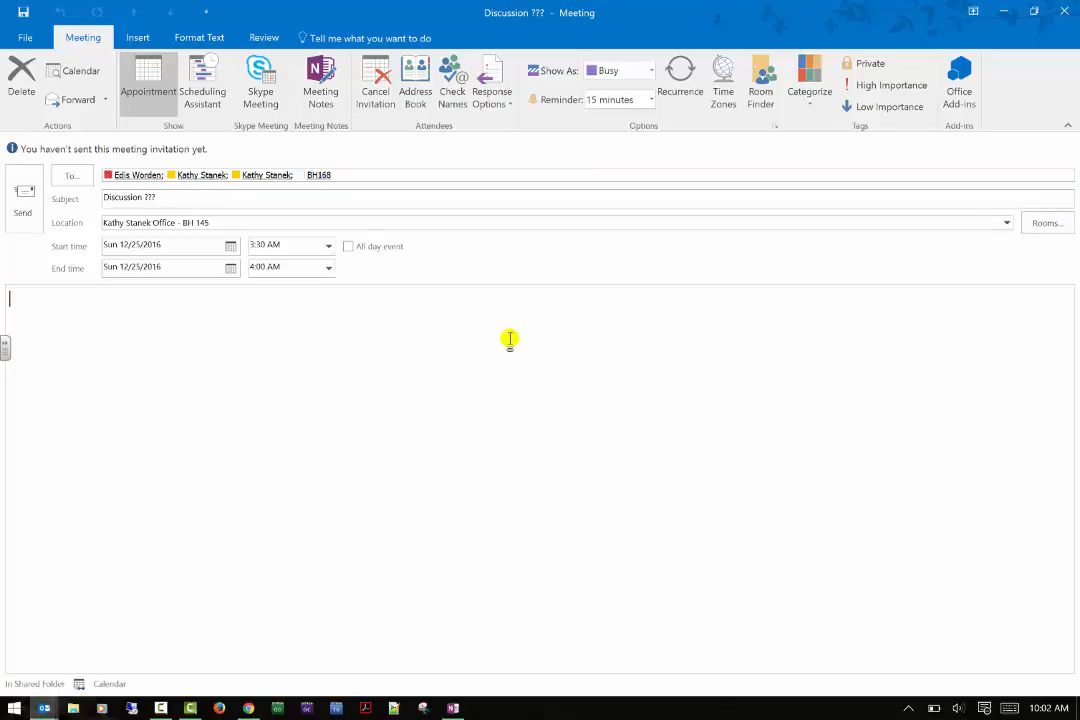
type("discu")
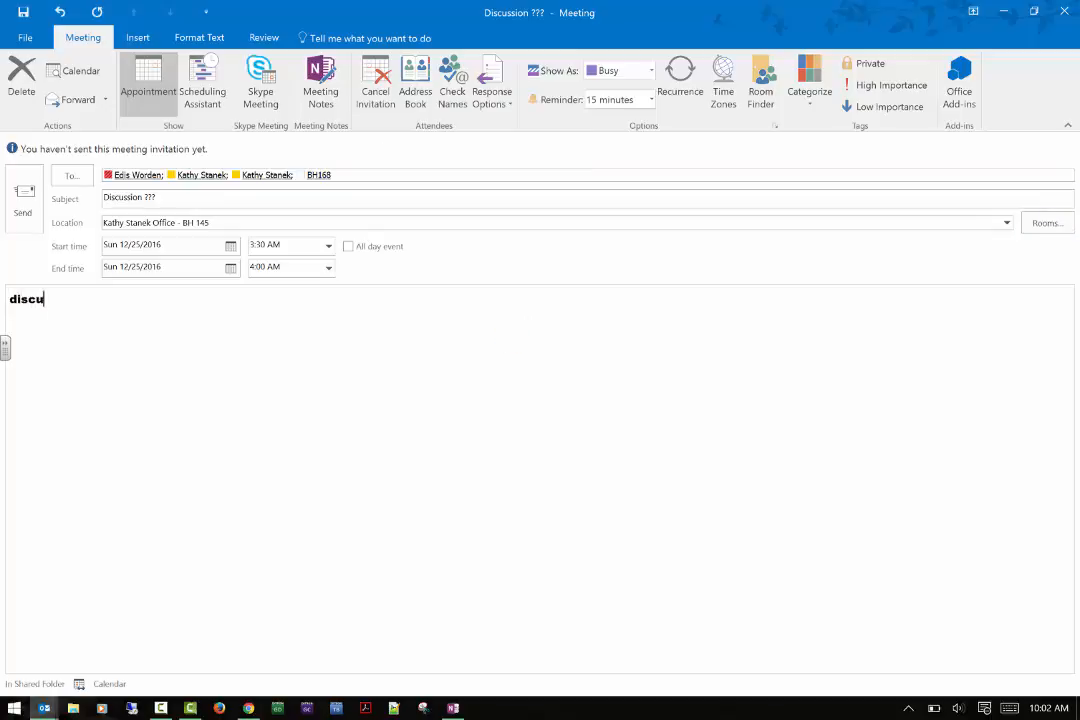
type("ssion about w")
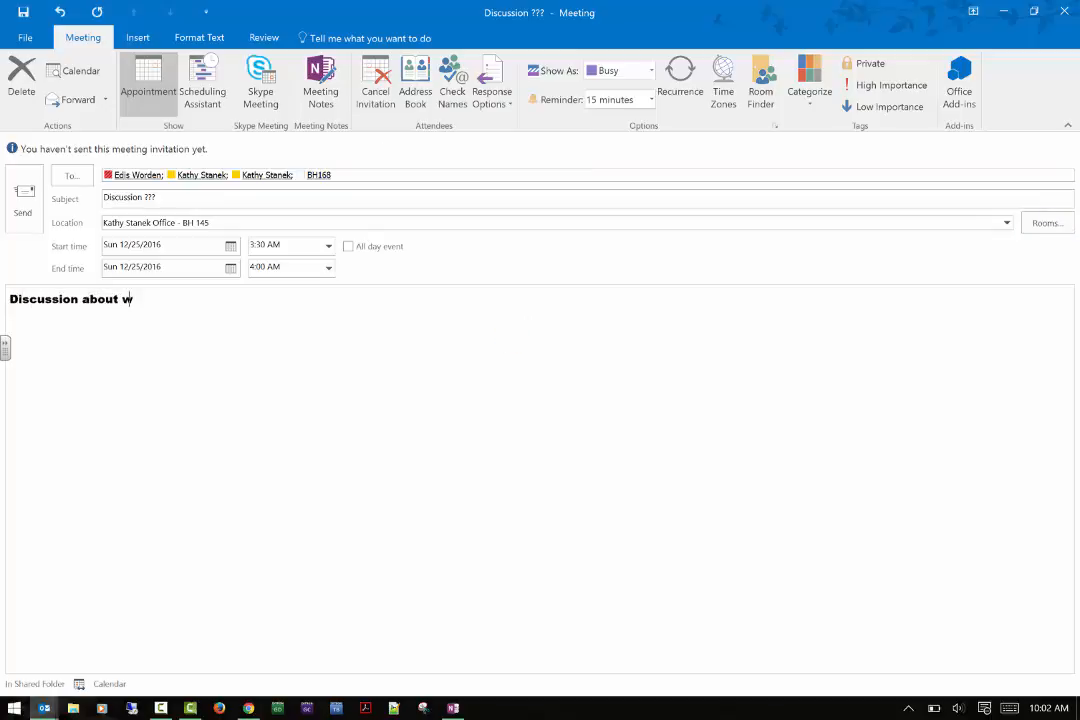
type("hat we ar edoig")
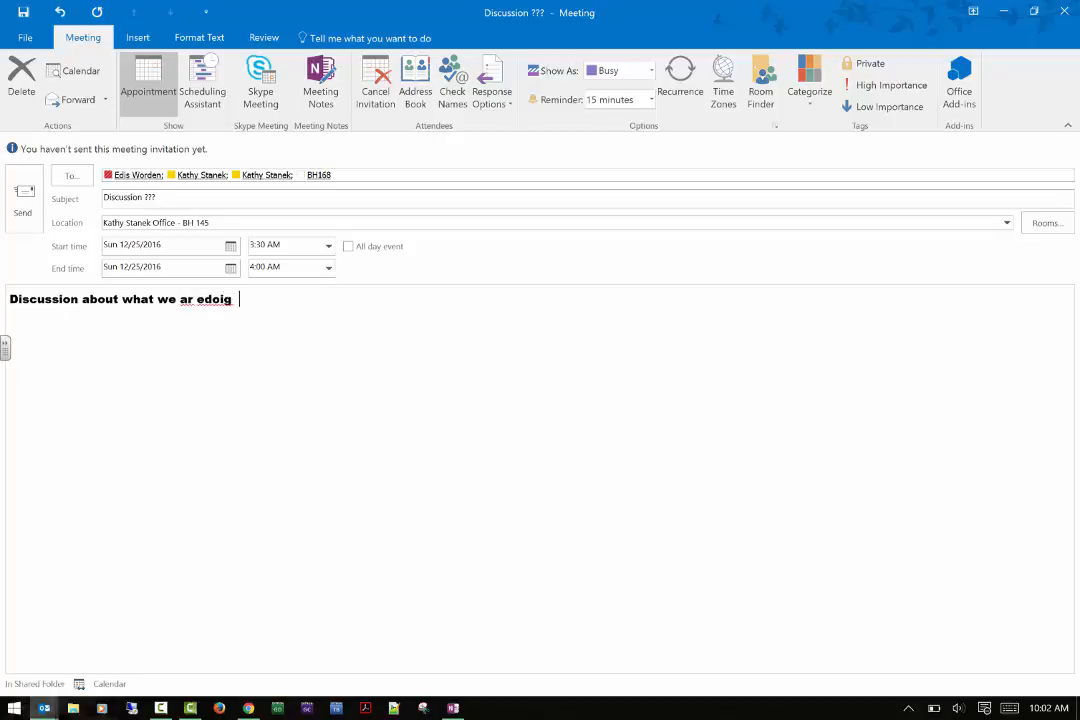
key("BackSpace")
key("BackSpace")
key("BackSpace")
key("BackSpace")
key("BackSpace")
key("BackSpace")
key("BackSpace")
type("e doing next year")
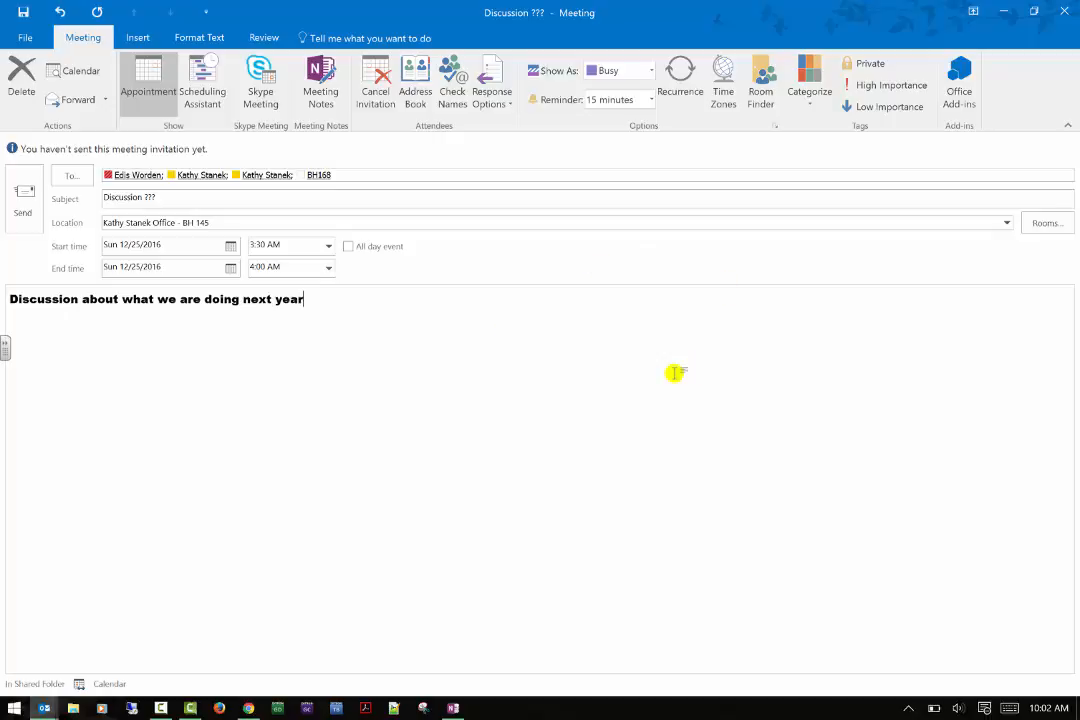
Set the meeting to start on Wed 1/4/2017 at 8:30 AM and review the possible end times.
left_click(230, 246)
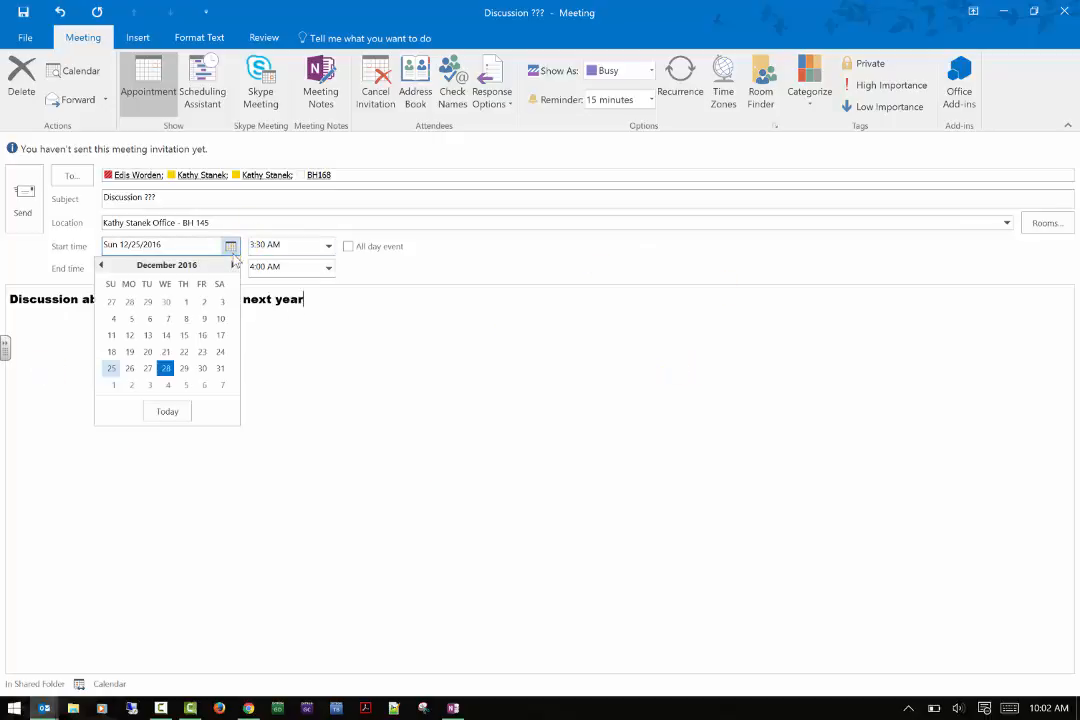
left_click(167, 386)
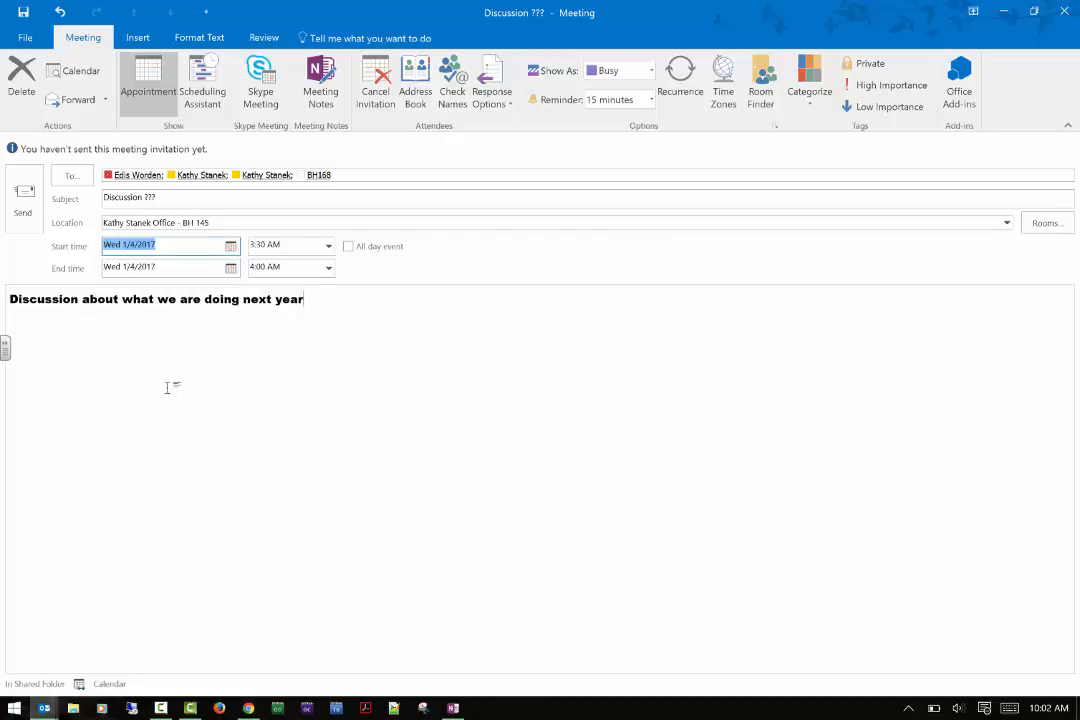
left_click(329, 246)
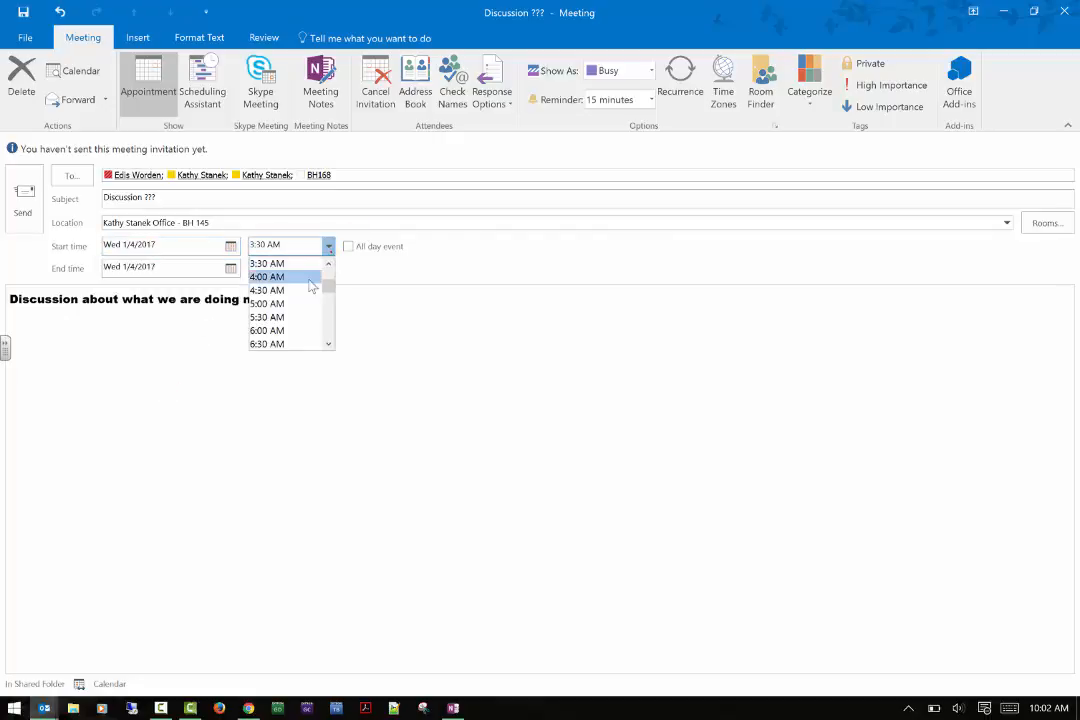
left_click(329, 343)
left_click(329, 343)
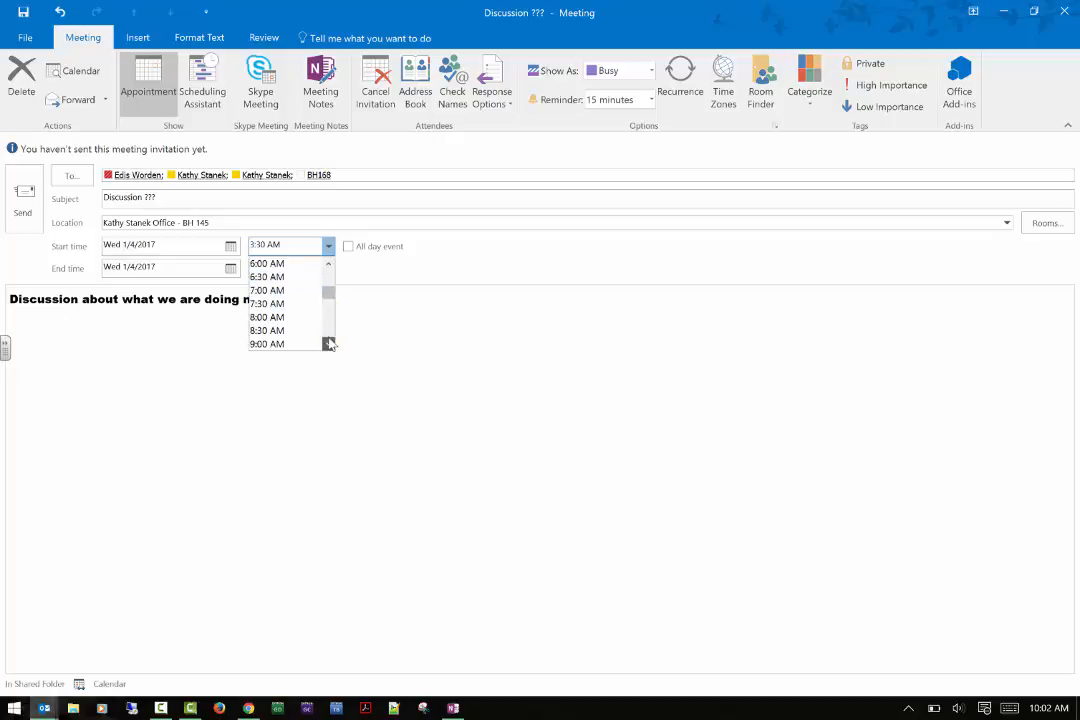
left_click(270, 322)
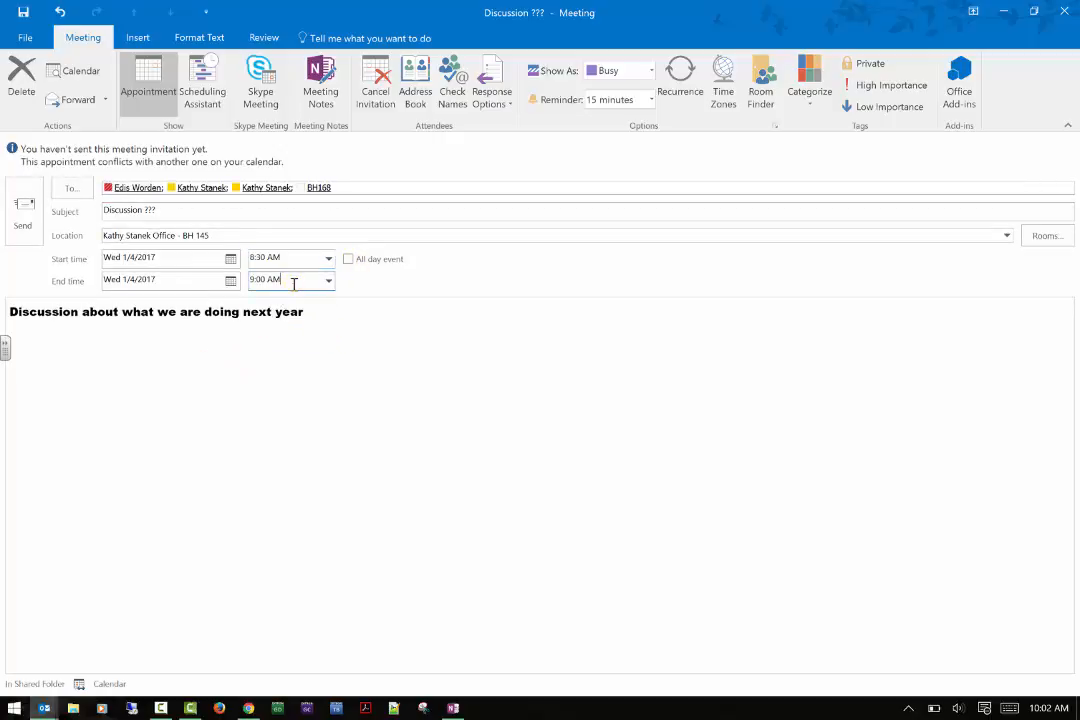
left_click(328, 281)
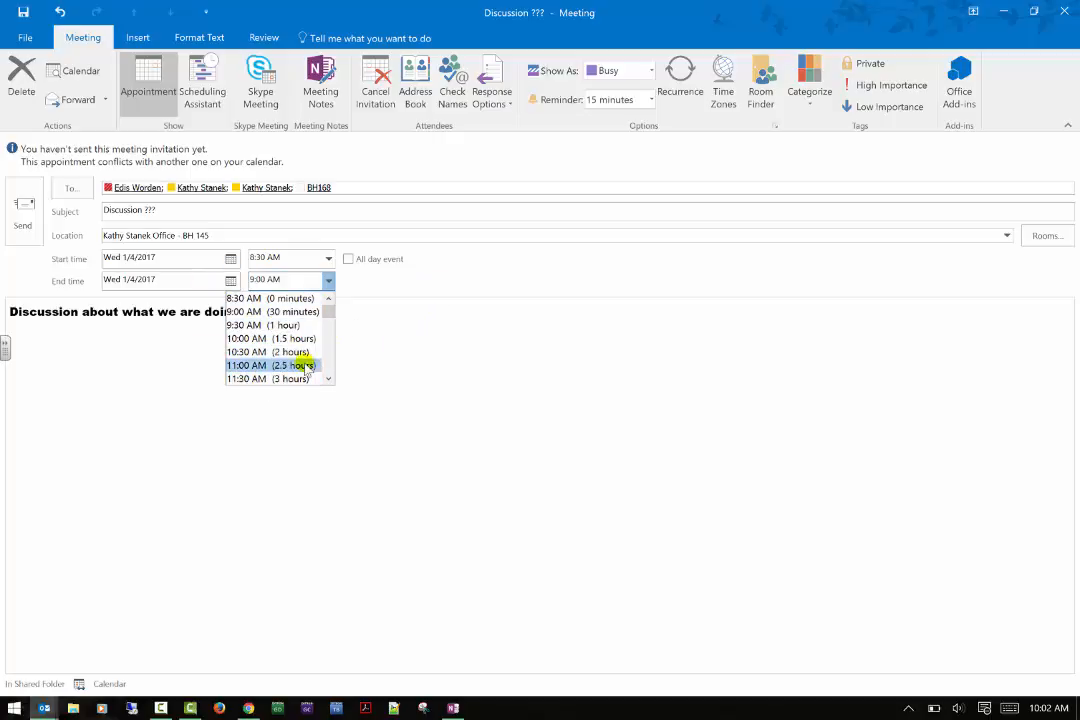
left_click(422, 270)
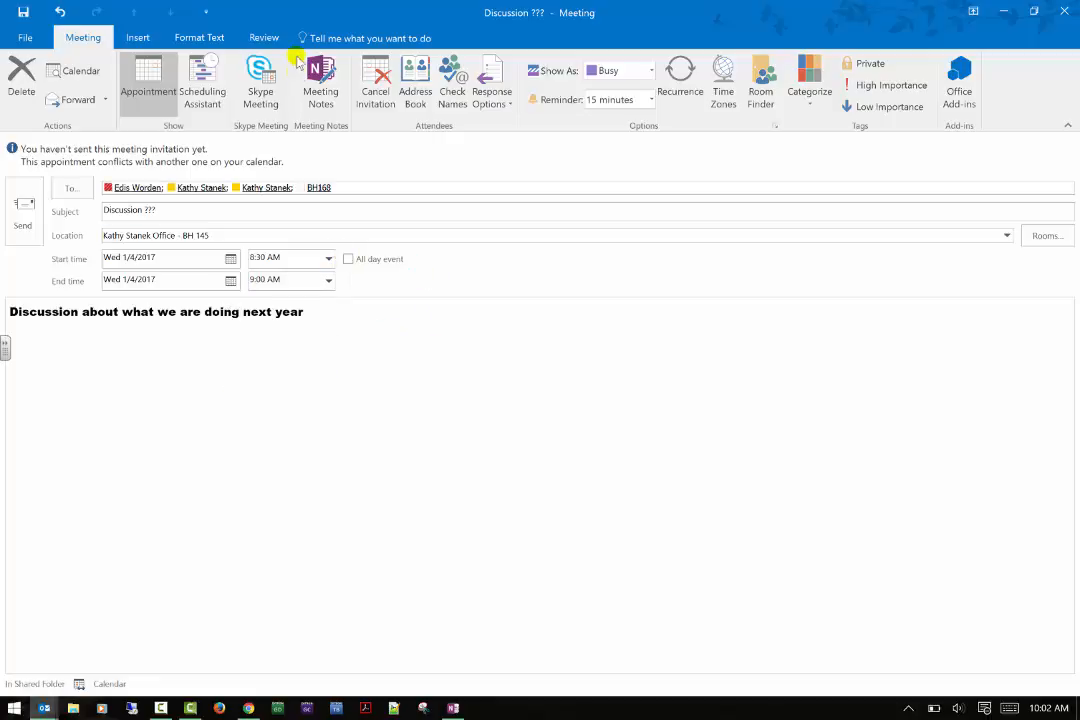
Check the attendees' and room's availability in the Scheduling Assistant, and delete the unsent meeting.
left_click(202, 85)
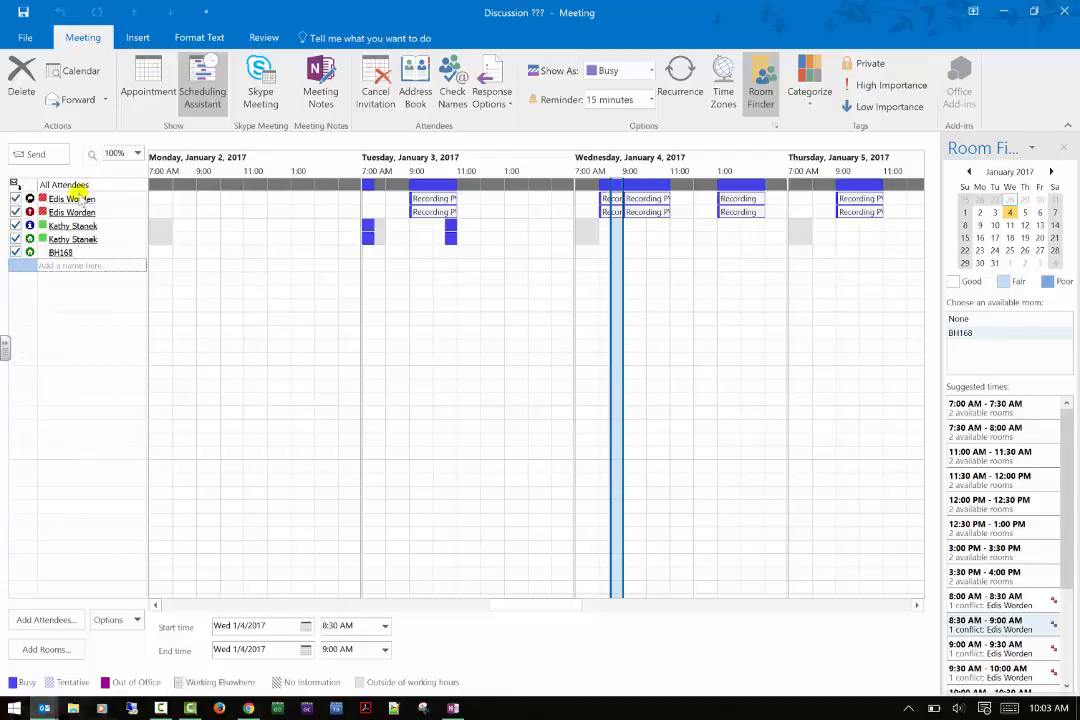
left_click(26, 80)
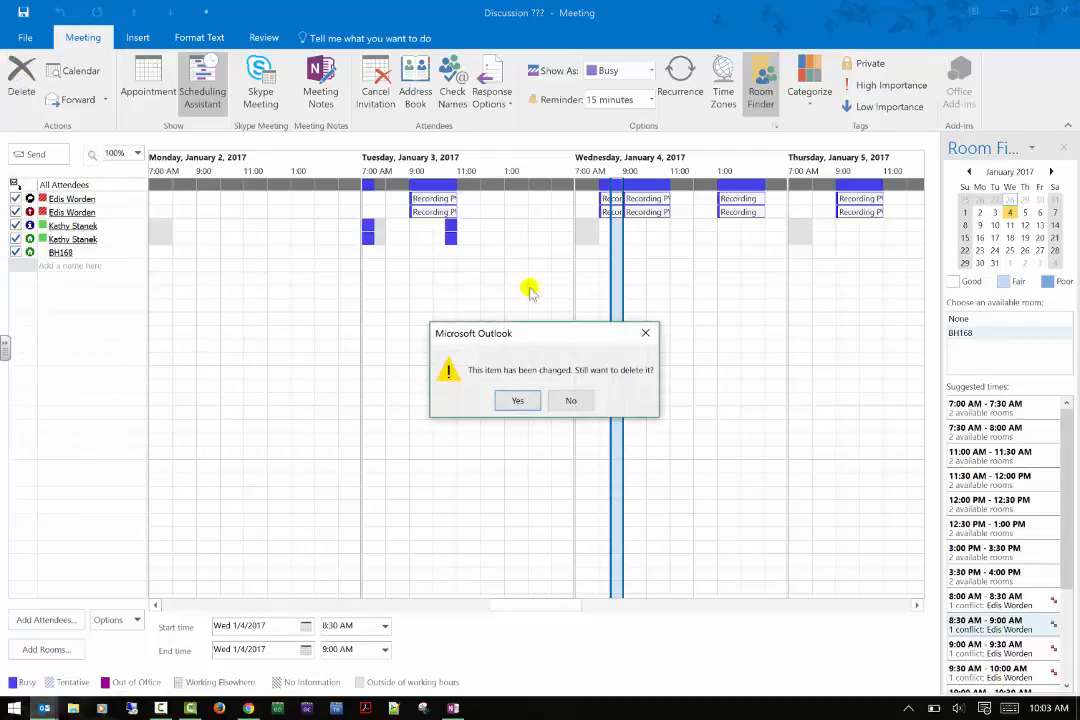
left_click(517, 400)
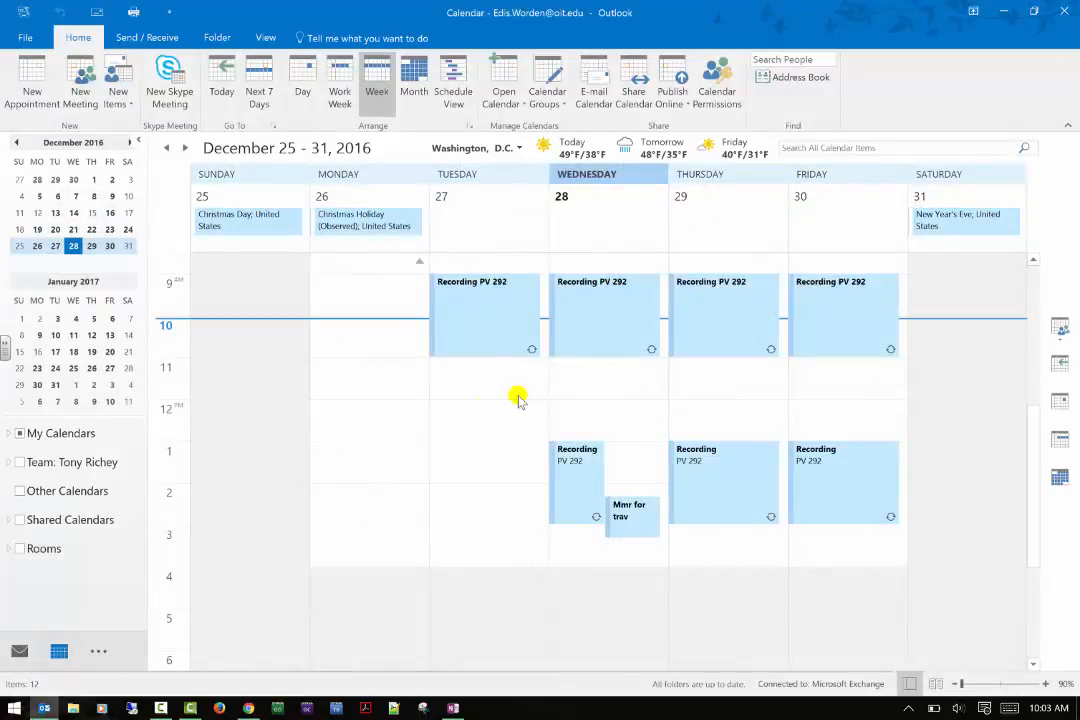
Create a new Skype meeting invitation, keep it open to review its join details, and delete it unsent.
left_click(118, 88)
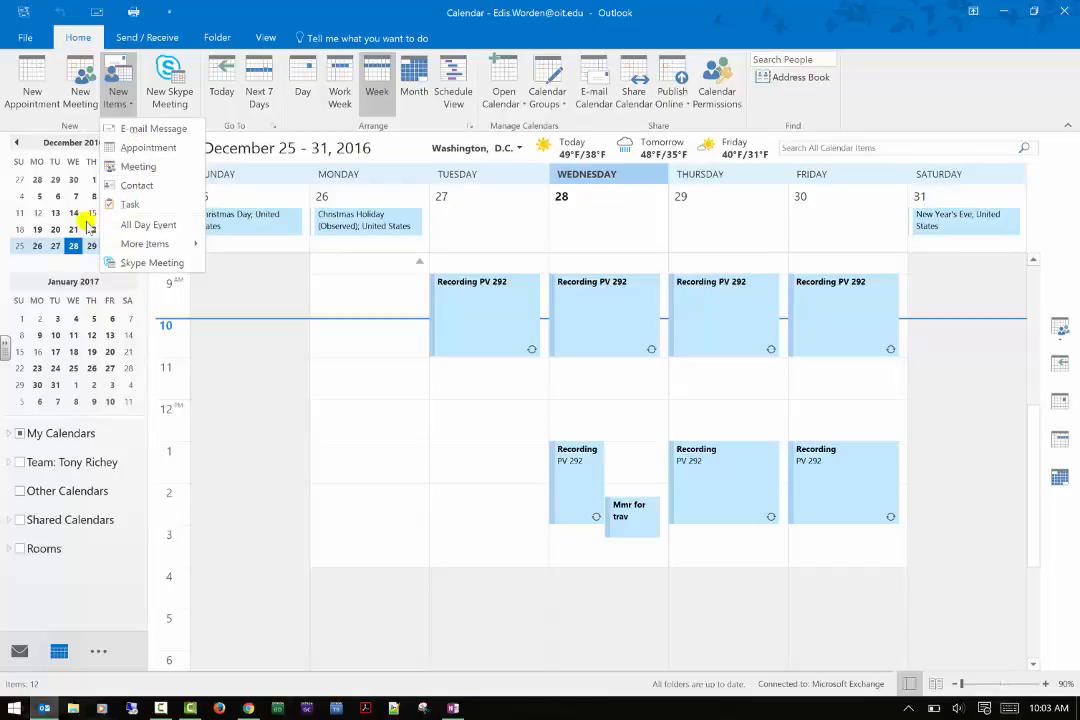
left_click(140, 100)
left_click(165, 95)
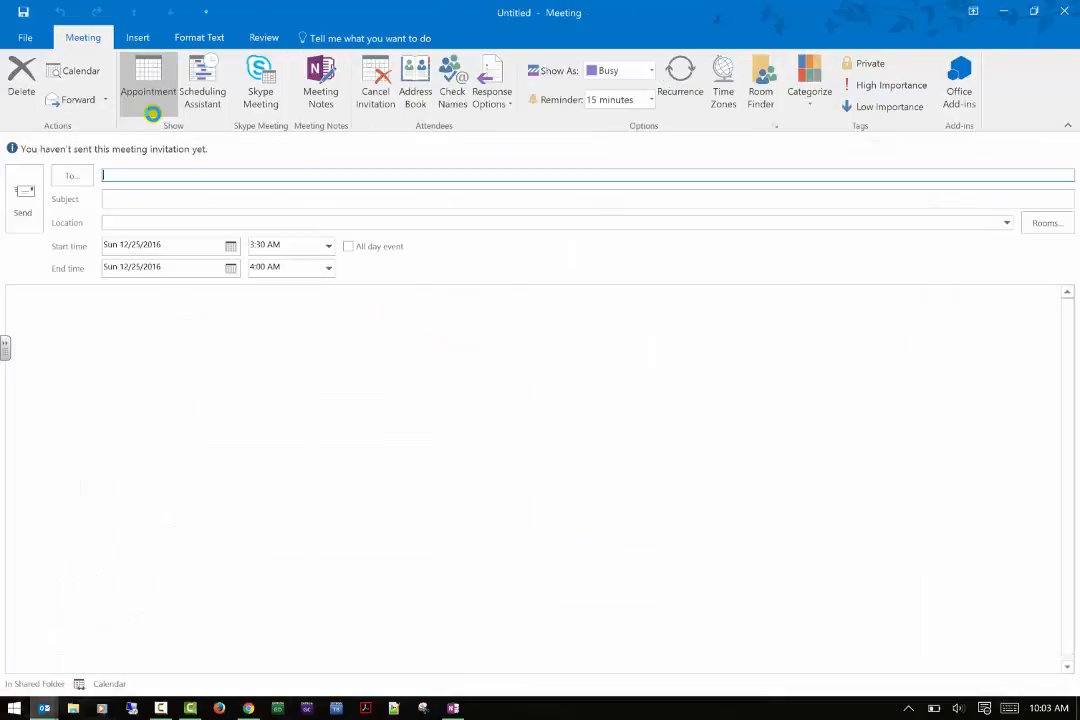
left_click(1066, 17)
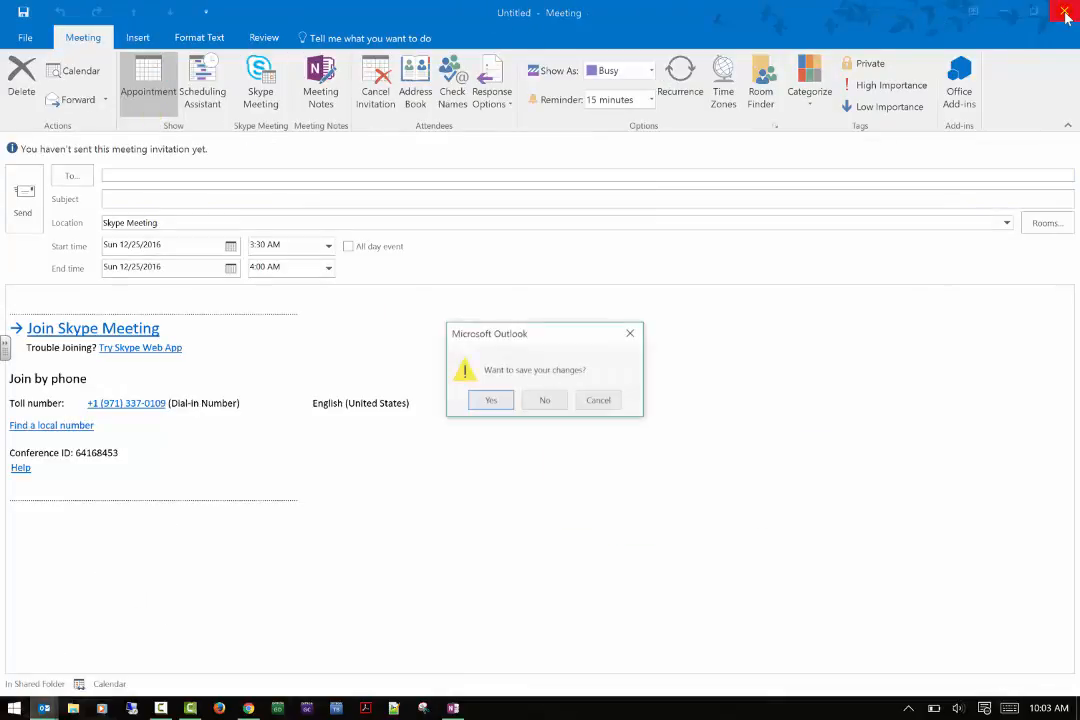
left_click(600, 402)
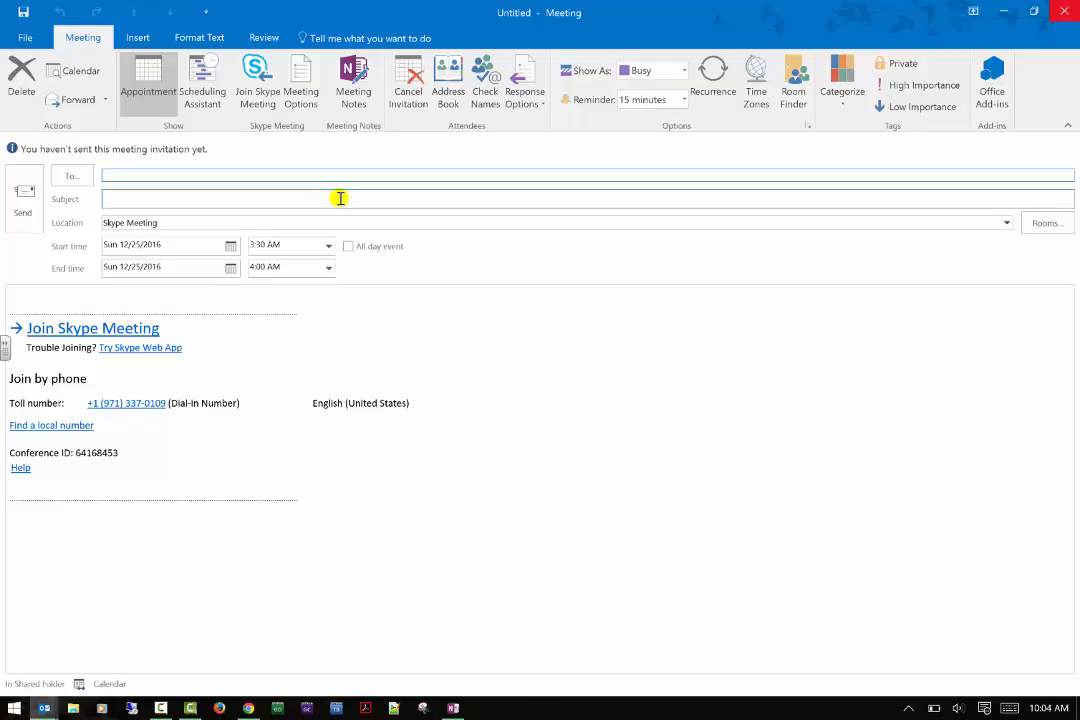
left_click(22, 88)
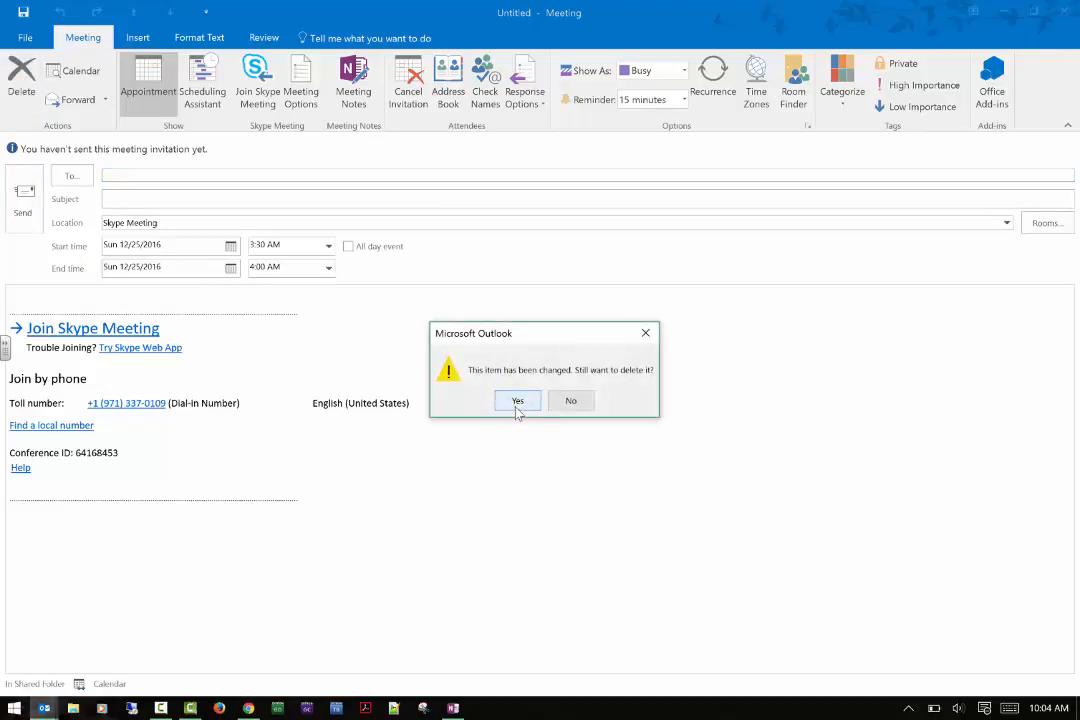
left_click(517, 403)
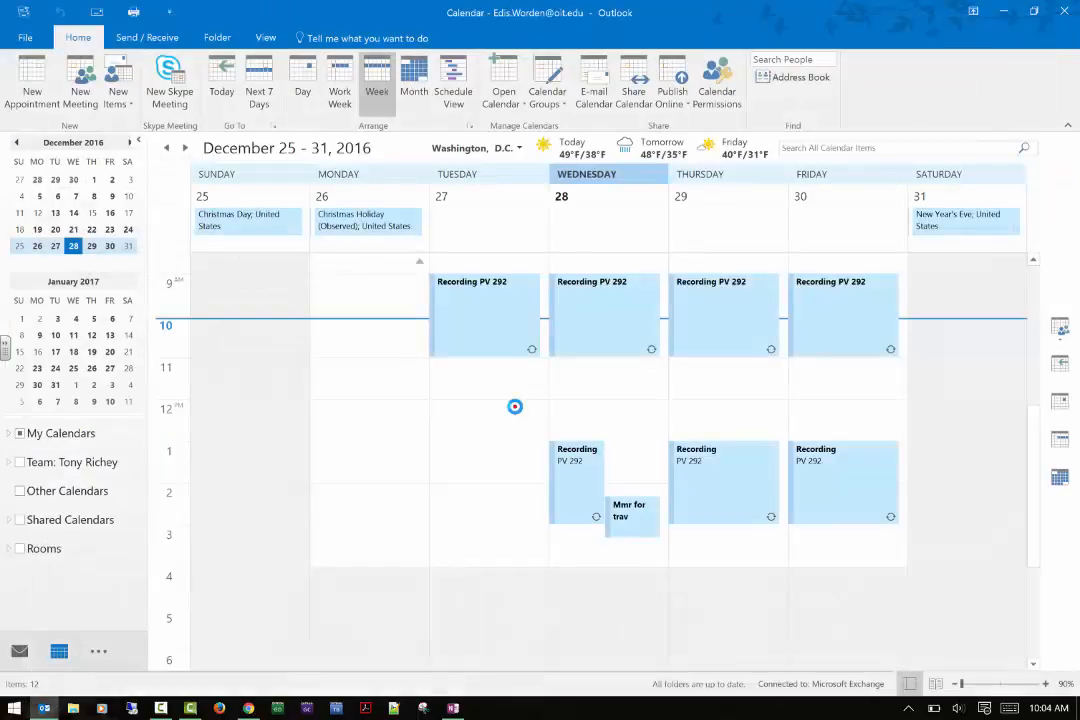
Show the next seven days in the calendar and try to jump back to today.
left_click(220, 98)
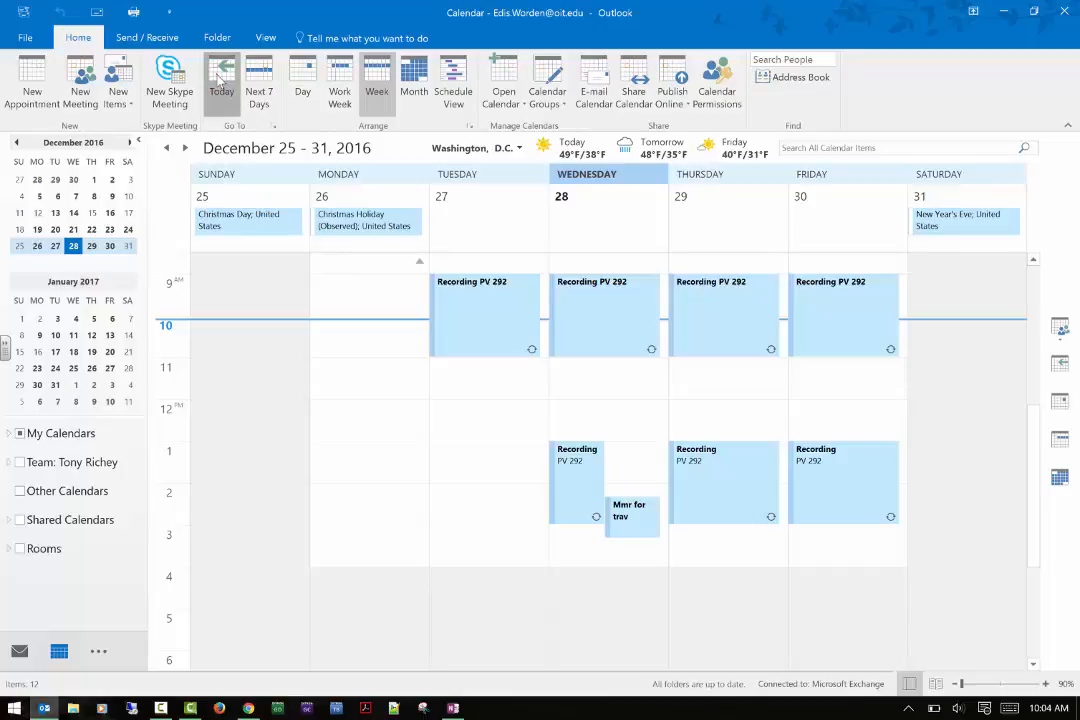
left_click(263, 98)
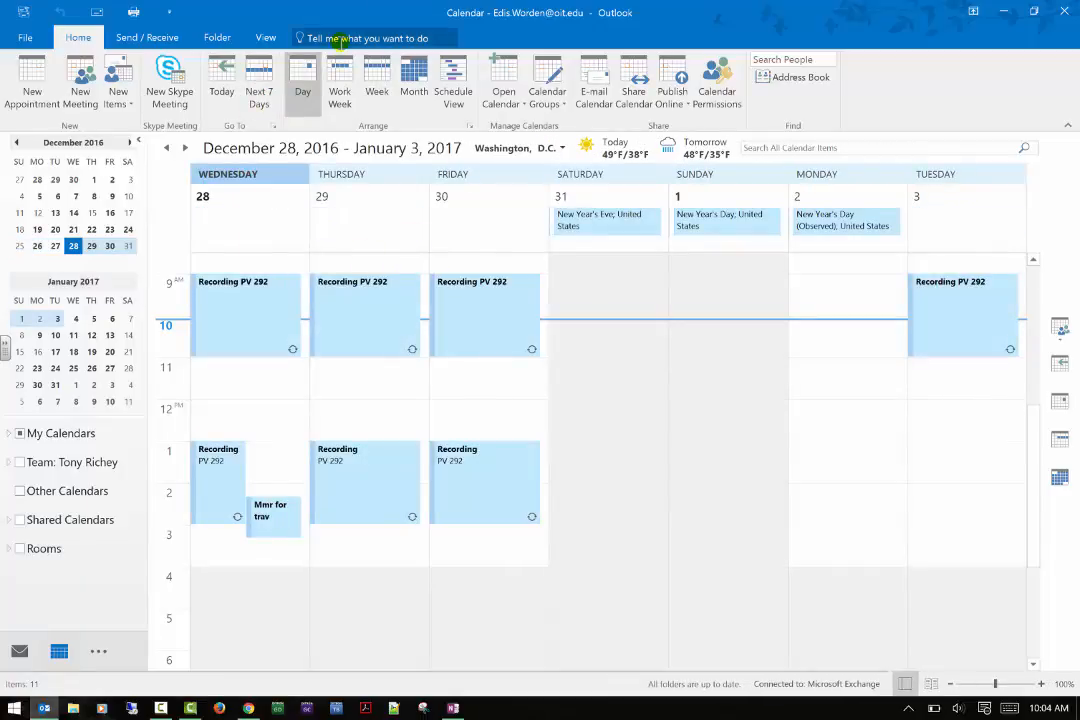
left_click(217, 84)
right_click(235, 92)
left_click(235, 92)
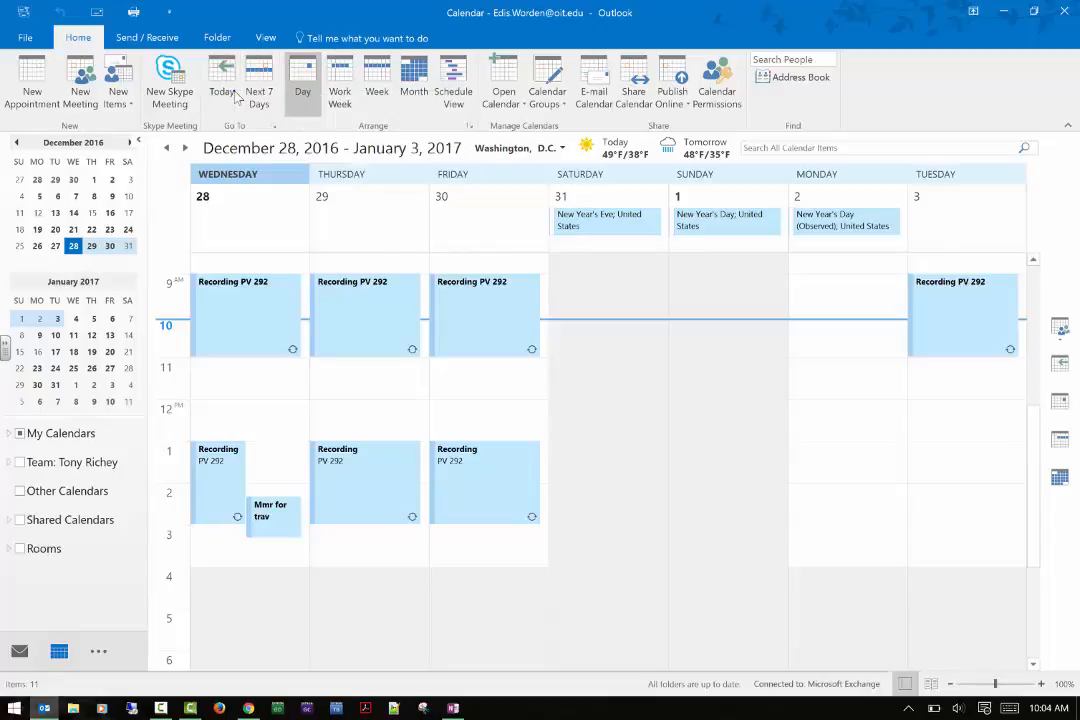
left_click(223, 84)
left_click(223, 83)
left_click(223, 82)
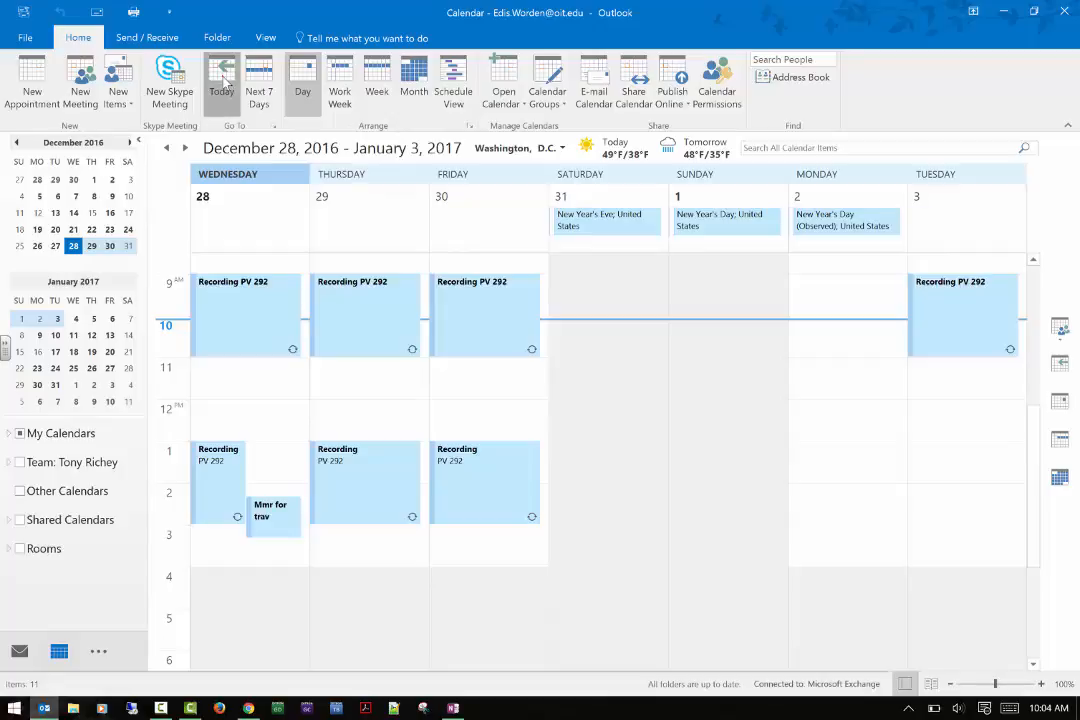
left_click(223, 82)
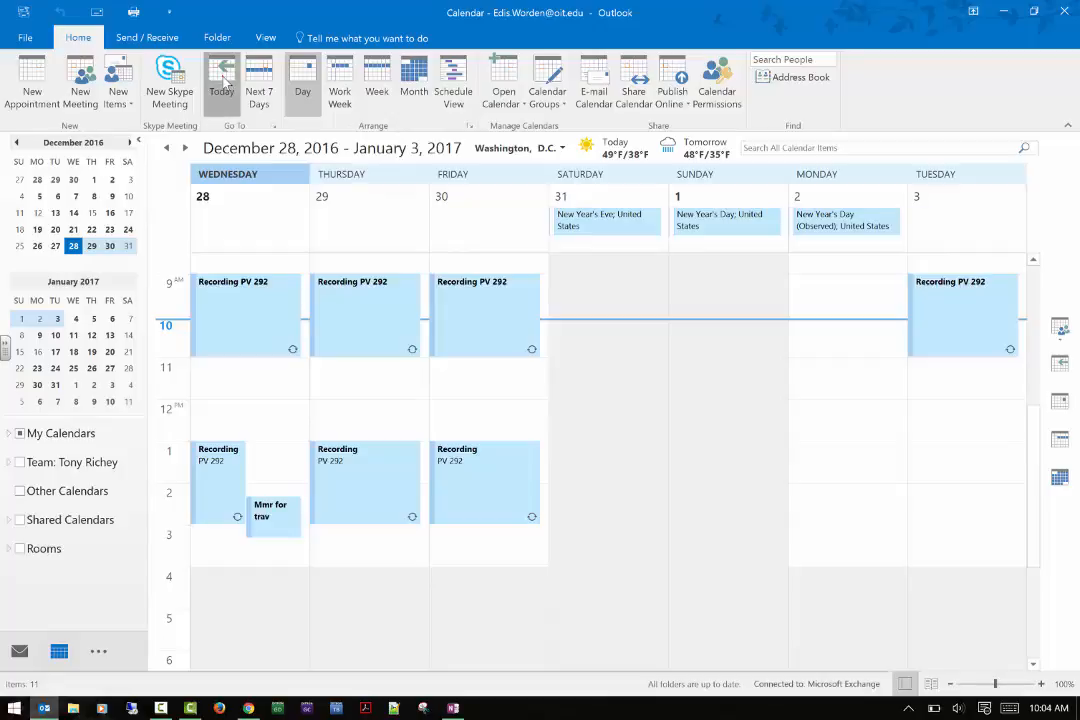
View the calendar by day, work week, full week, month and schedule.
left_click(318, 65)
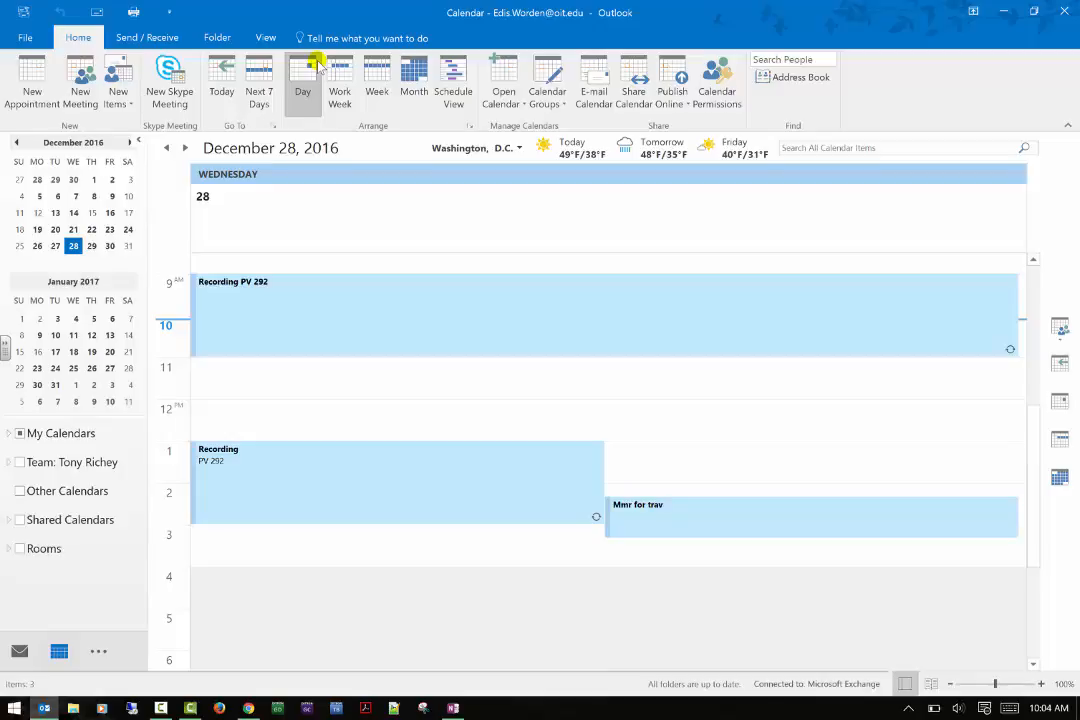
left_click(341, 78)
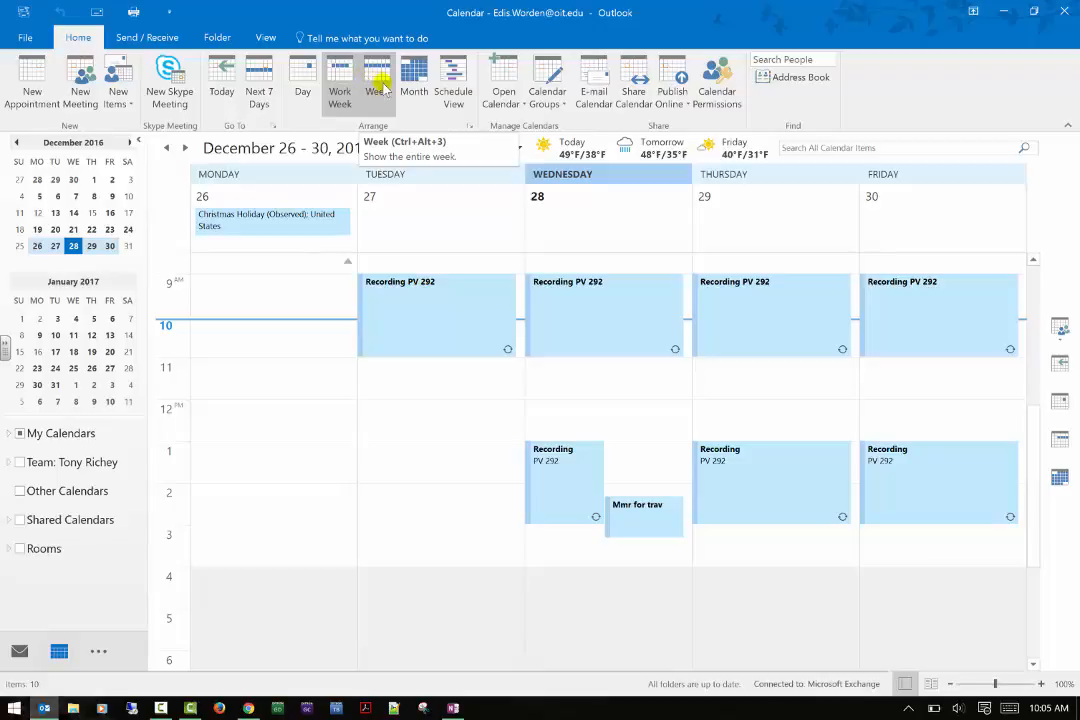
left_click(374, 84)
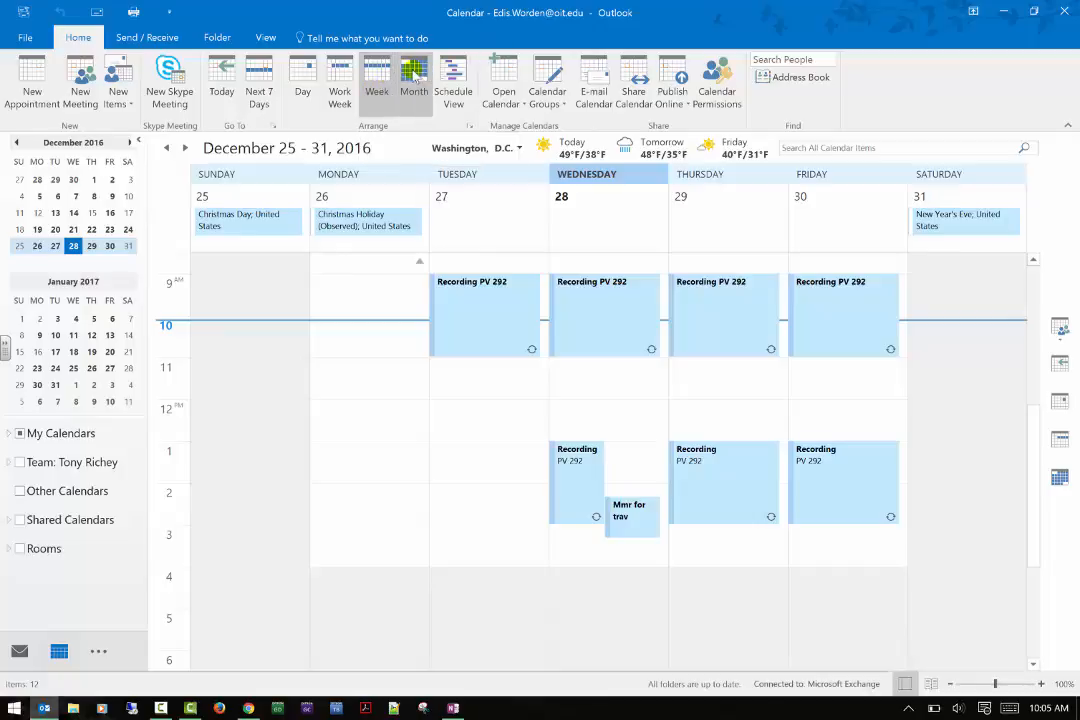
left_click(413, 78)
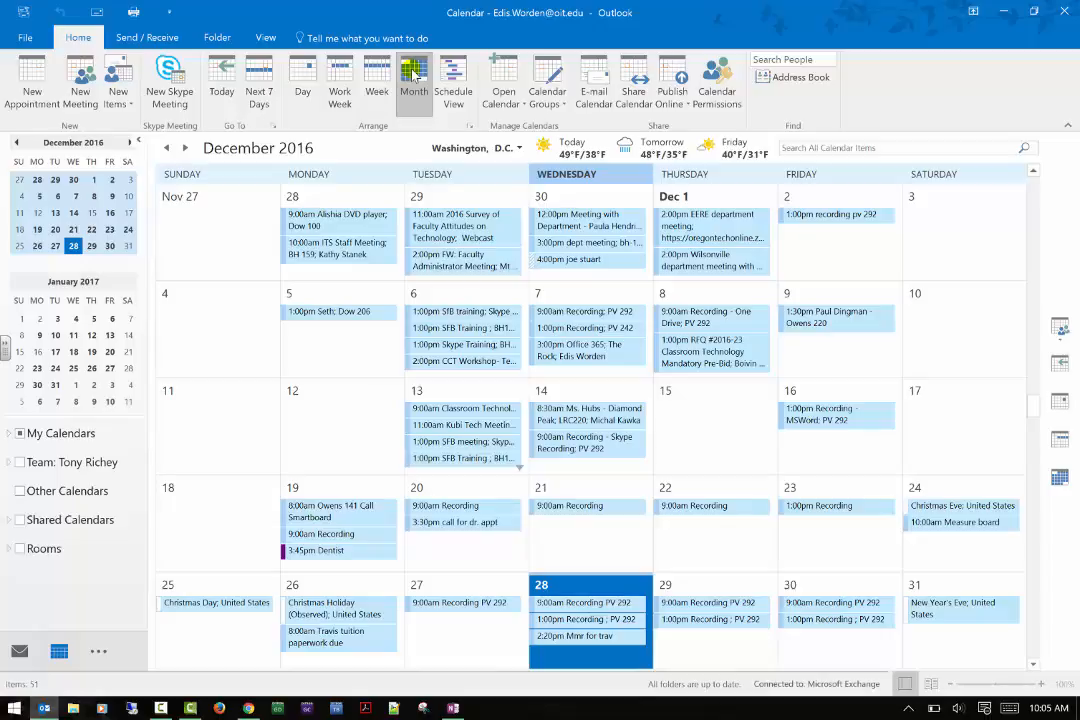
left_click(453, 99)
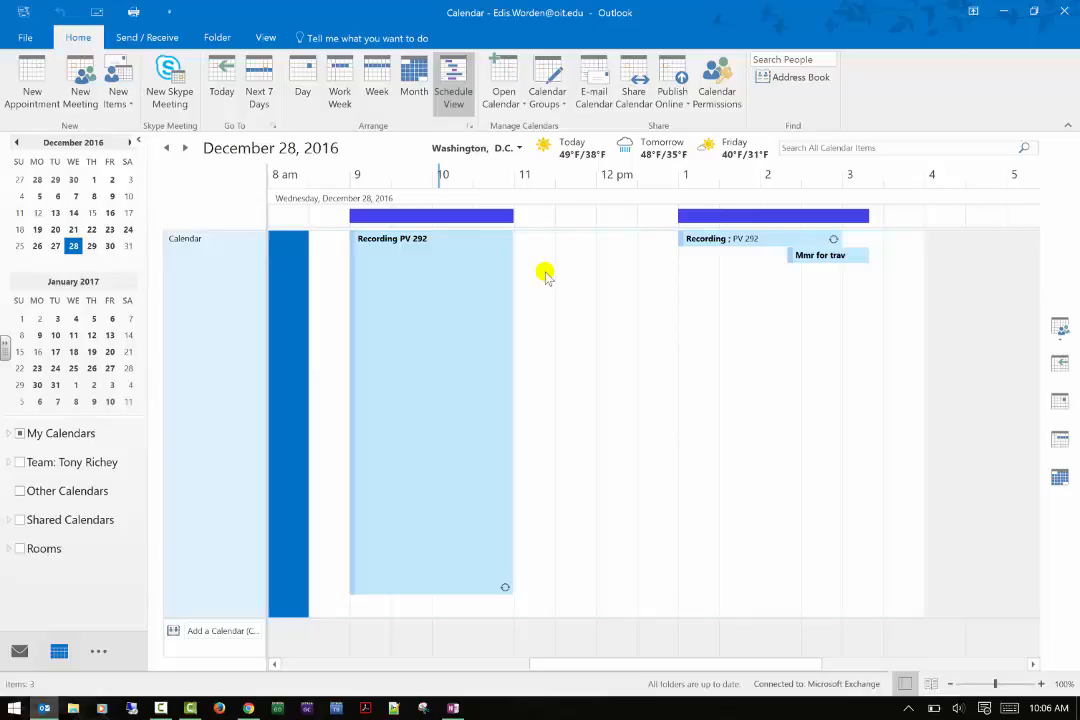
Search the room list for "bh" and open room BH168's calendar.
left_click(496, 112)
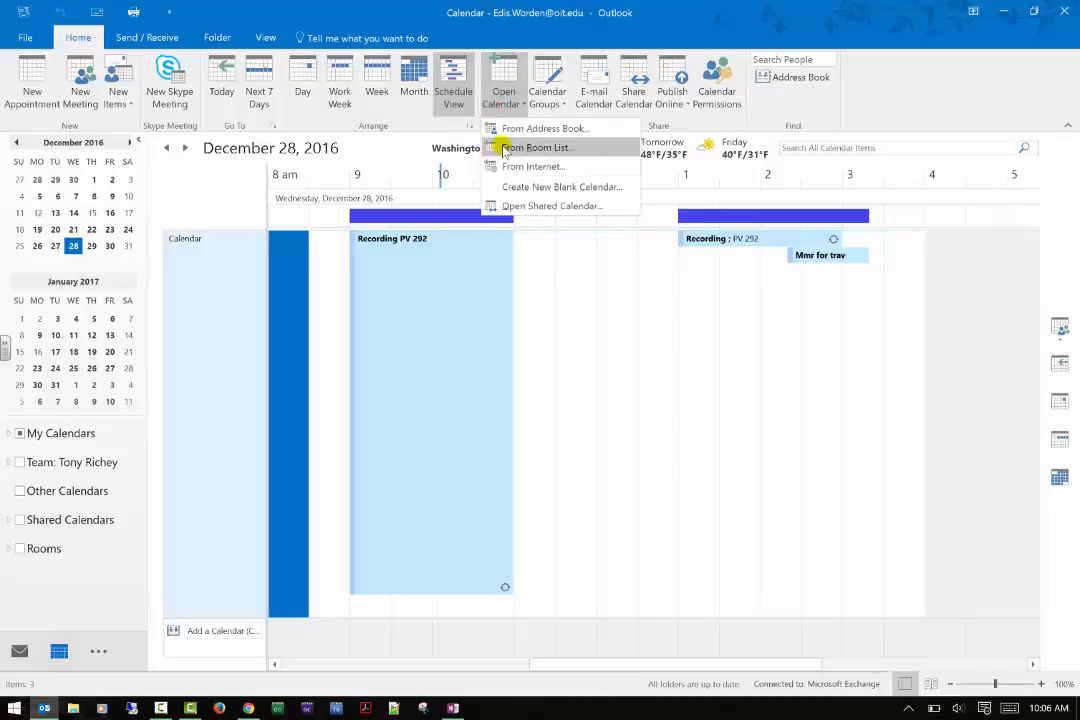
left_click(505, 148)
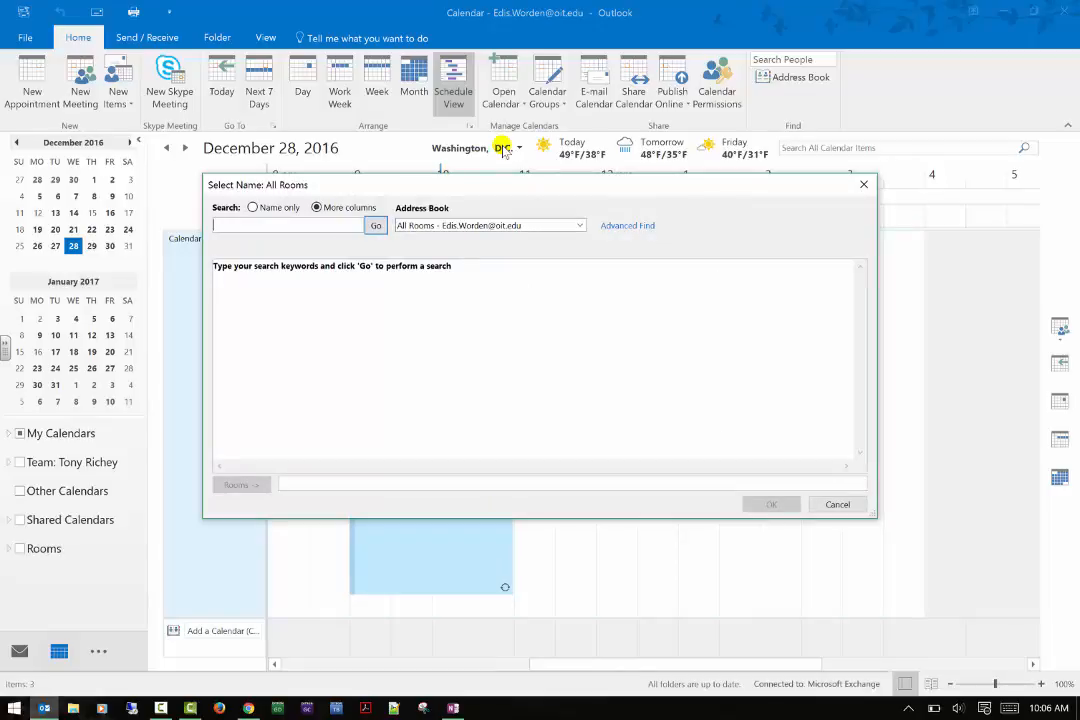
type("bh")
left_click(376, 225)
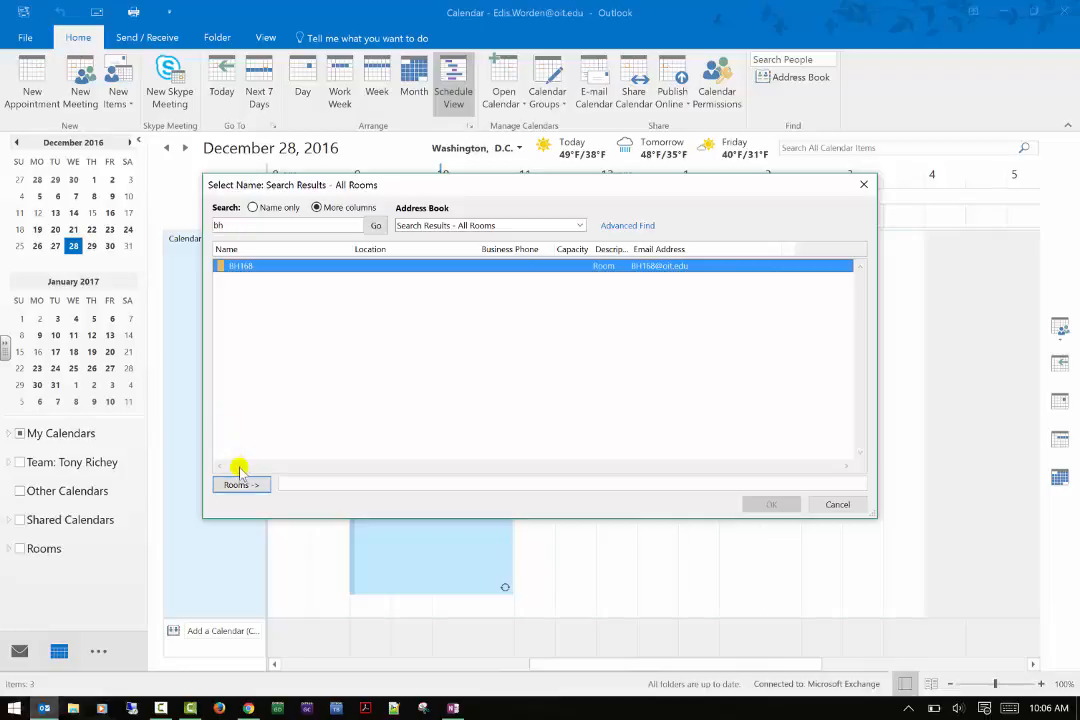
left_click(240, 484)
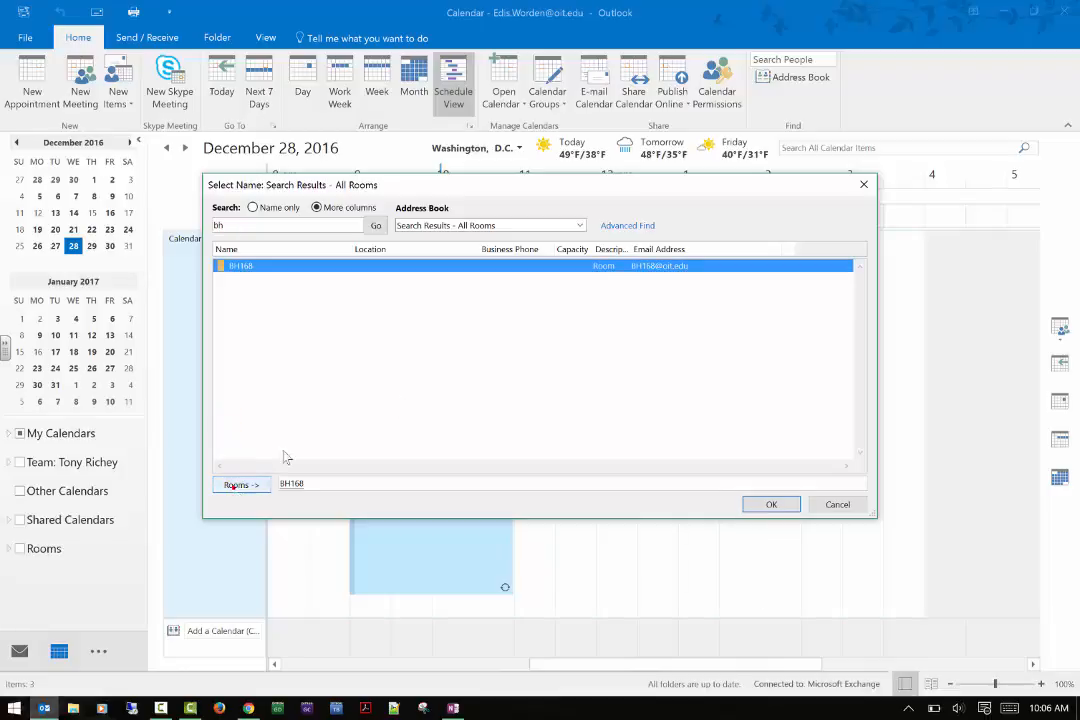
left_click(767, 505)
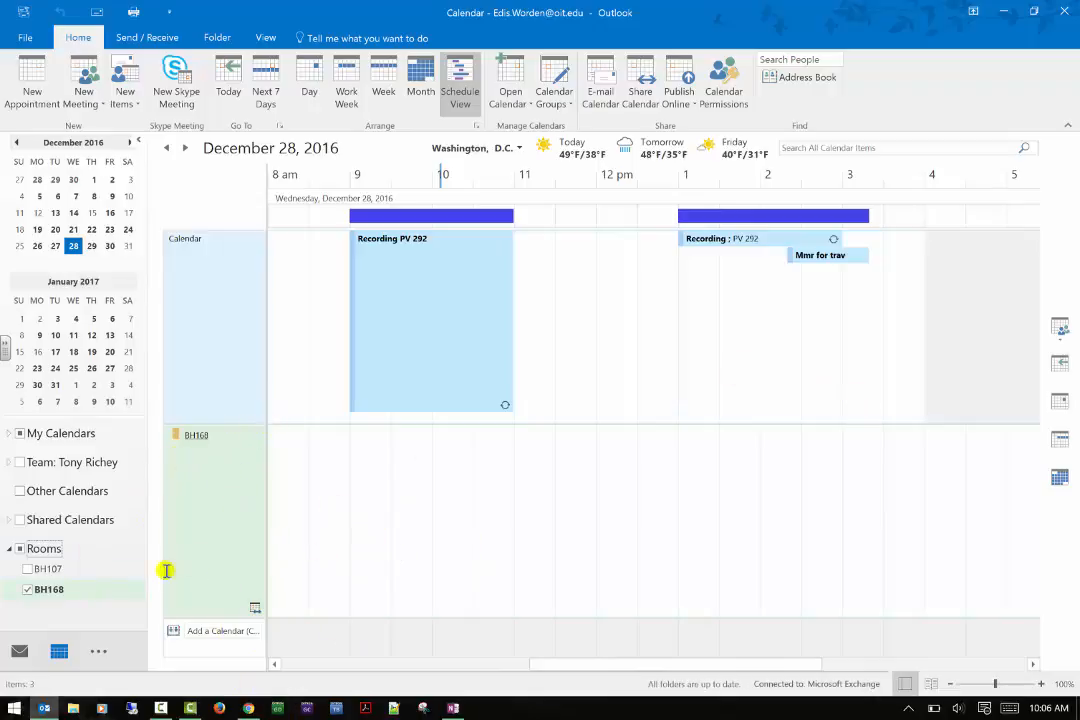
Display room BH107's calendar alongside the others in month view, and try overlaying and separating the room calendars.
left_click(421, 88)
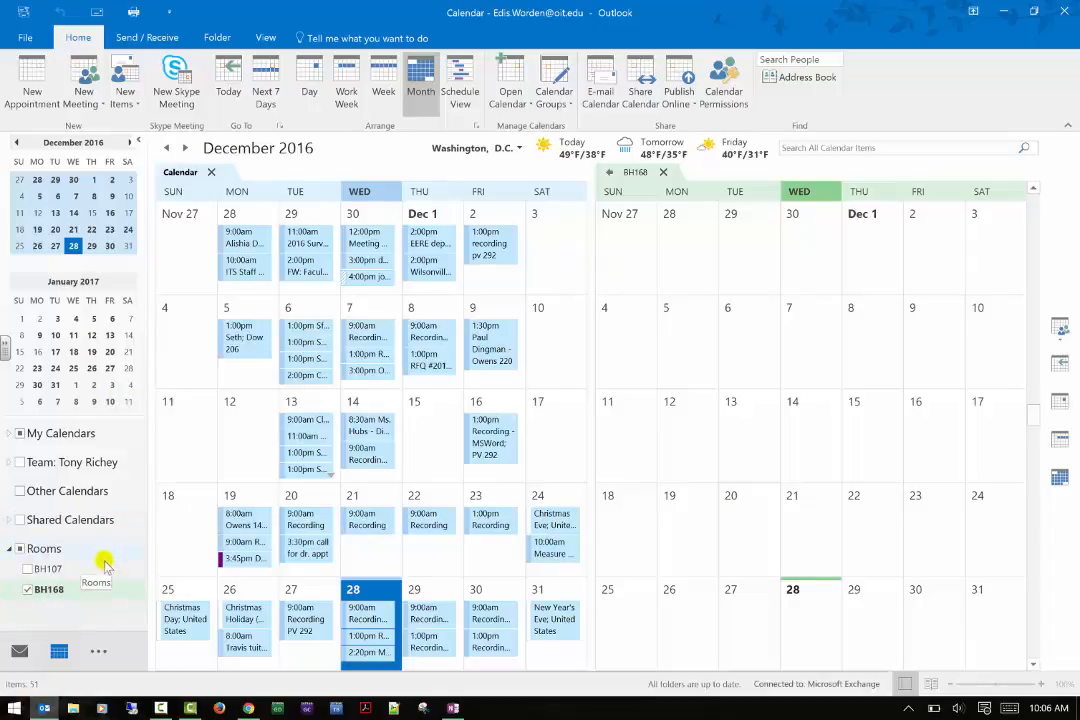
left_click(27, 568)
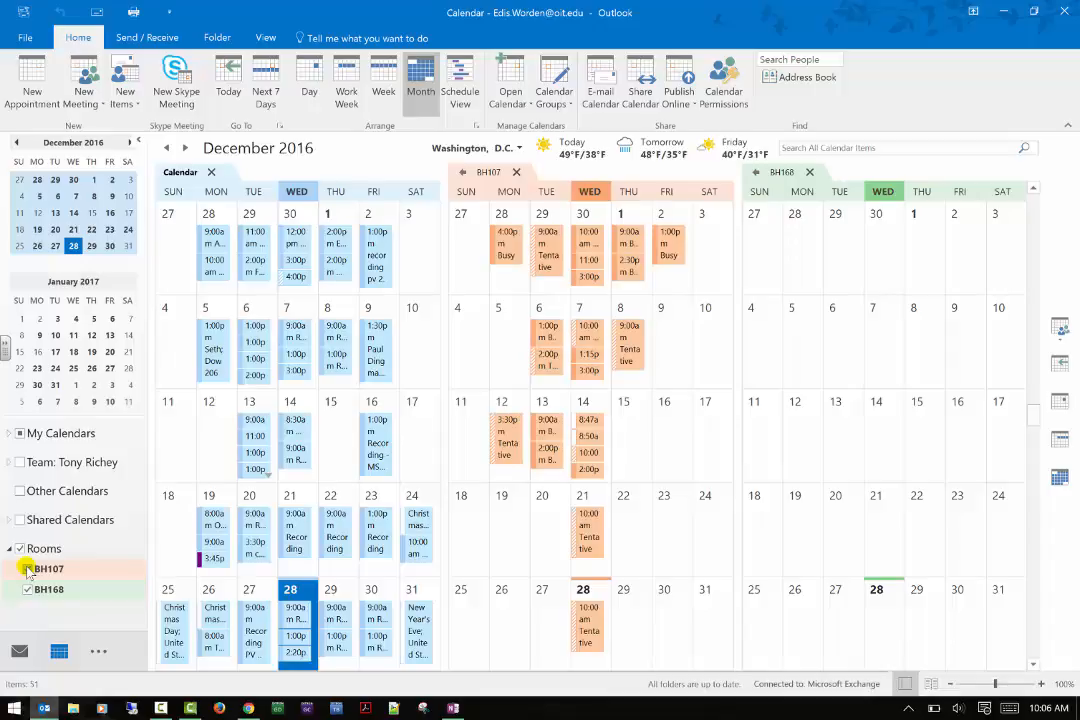
left_click(463, 175)
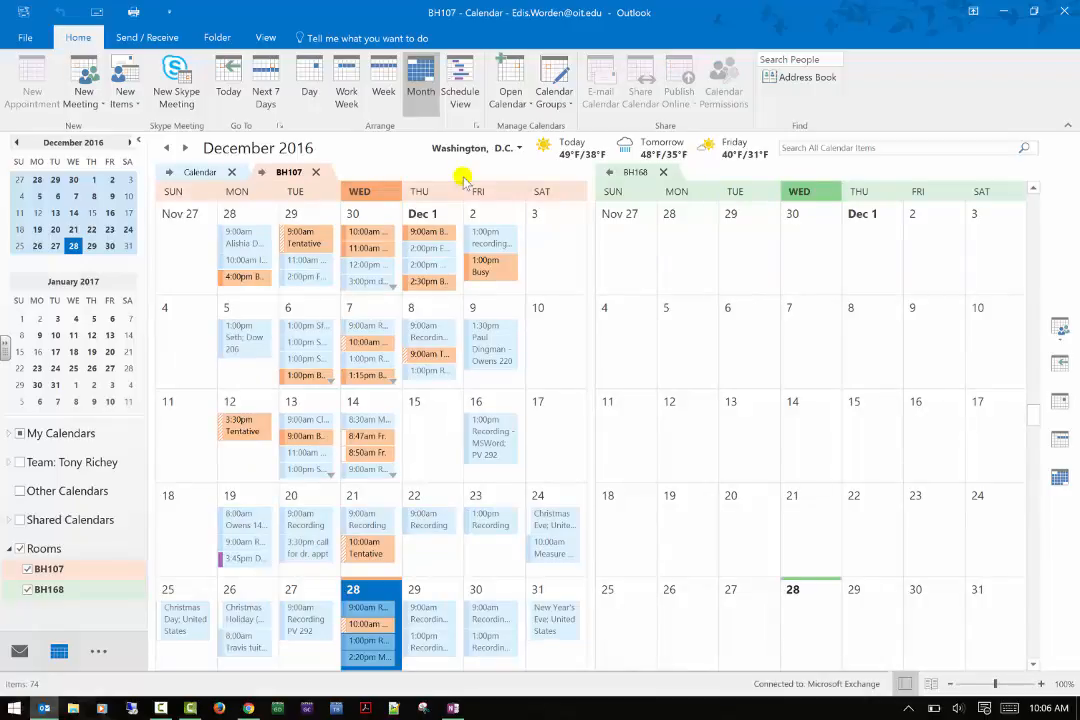
left_click(614, 173)
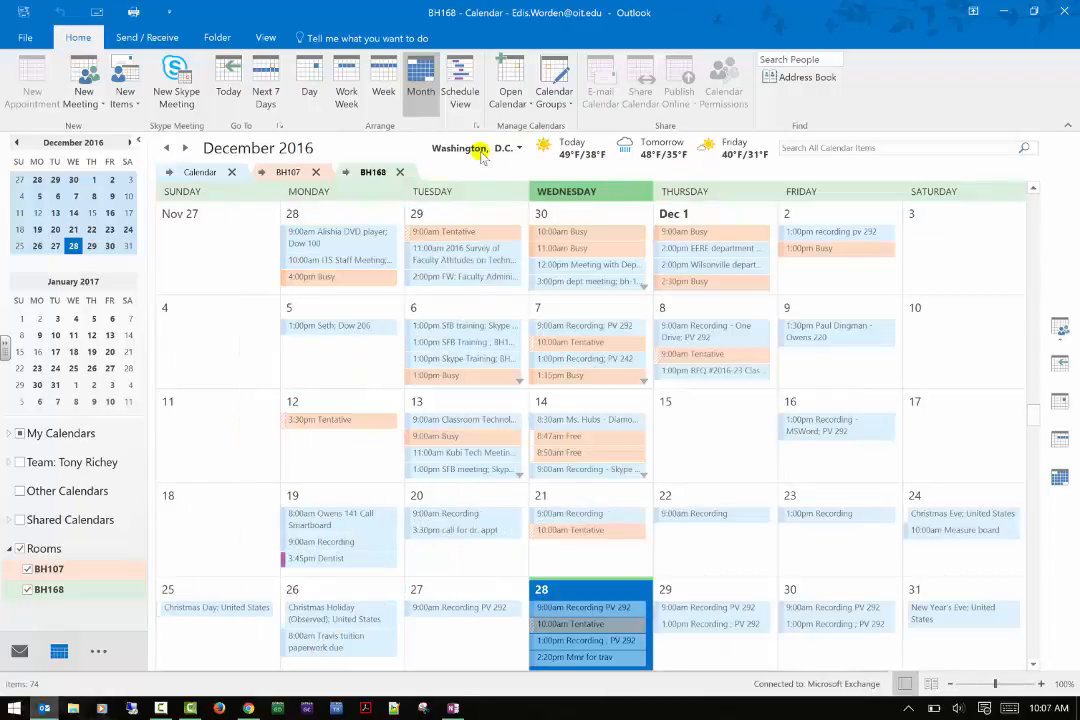
left_click(260, 173)
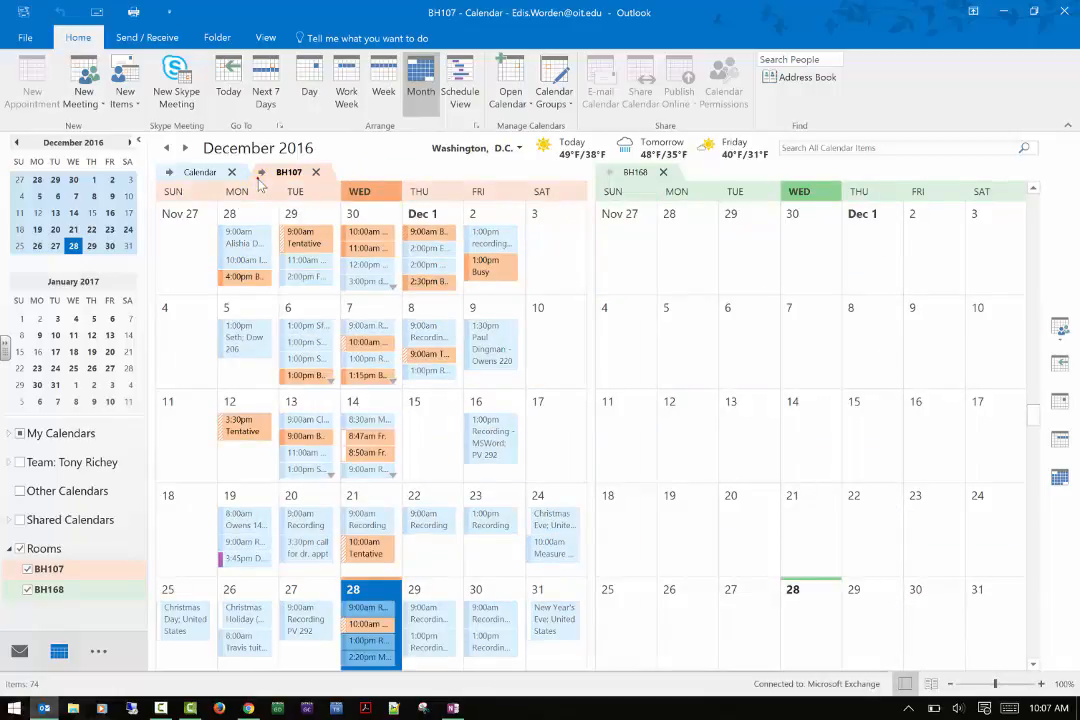
left_click(260, 173)
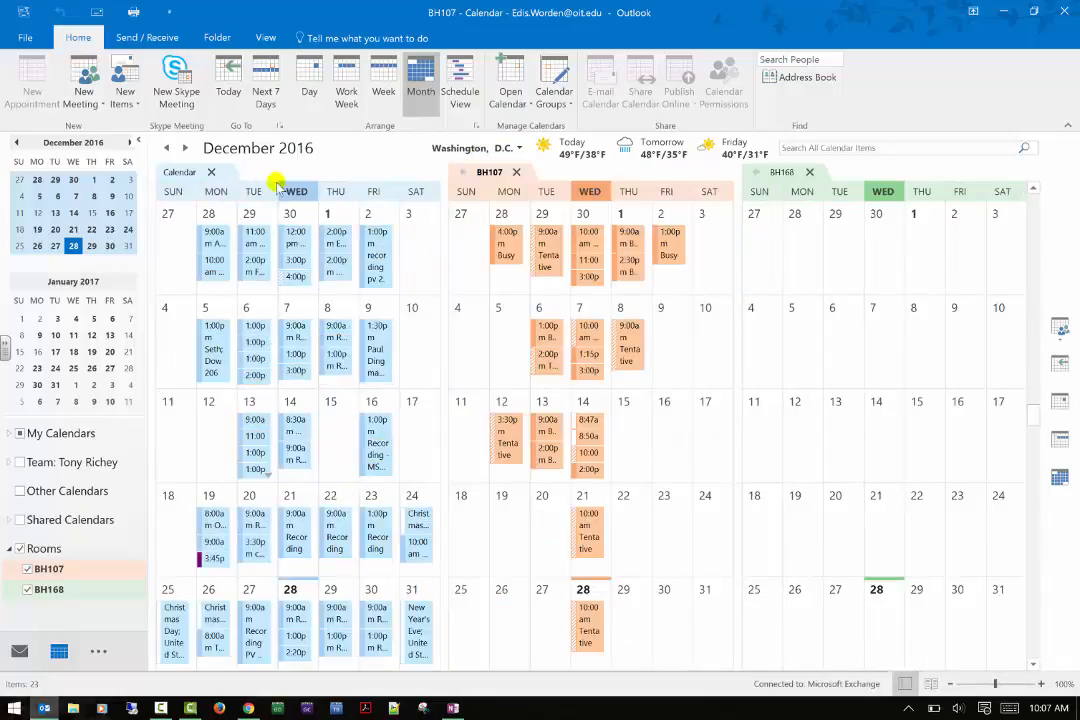
Close the BH107 and BH168 room calendars and collapse the Rooms group.
left_click(516, 173)
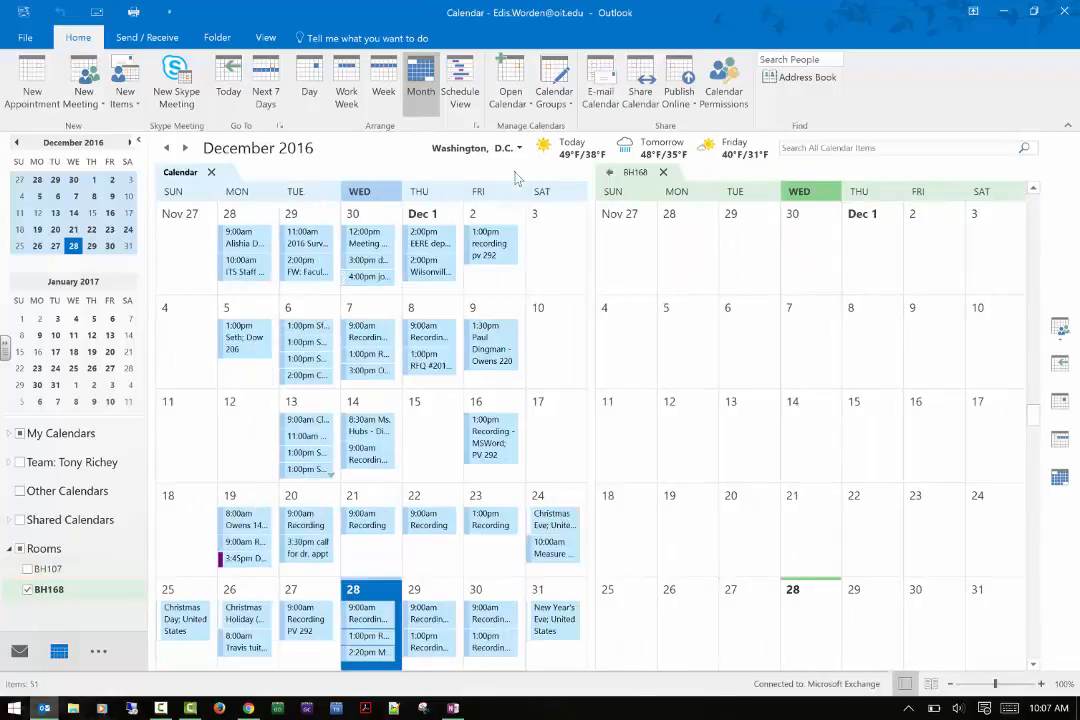
left_click(19, 550)
left_click(10, 549)
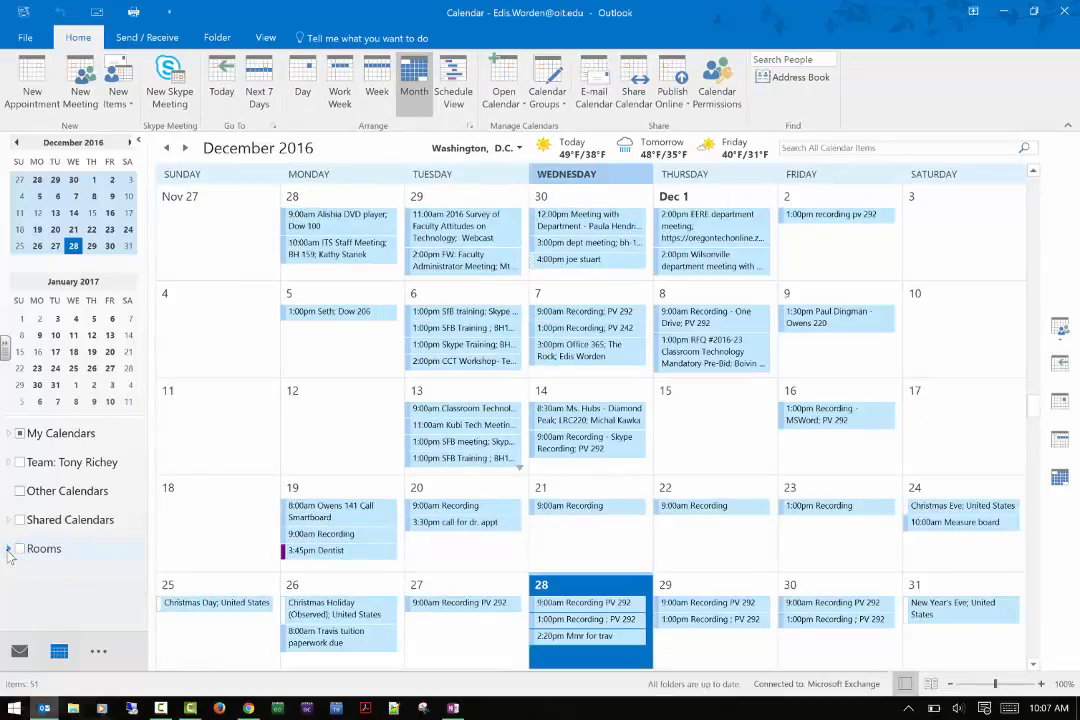
Create a new calendar group named Faculty.
left_click(550, 90)
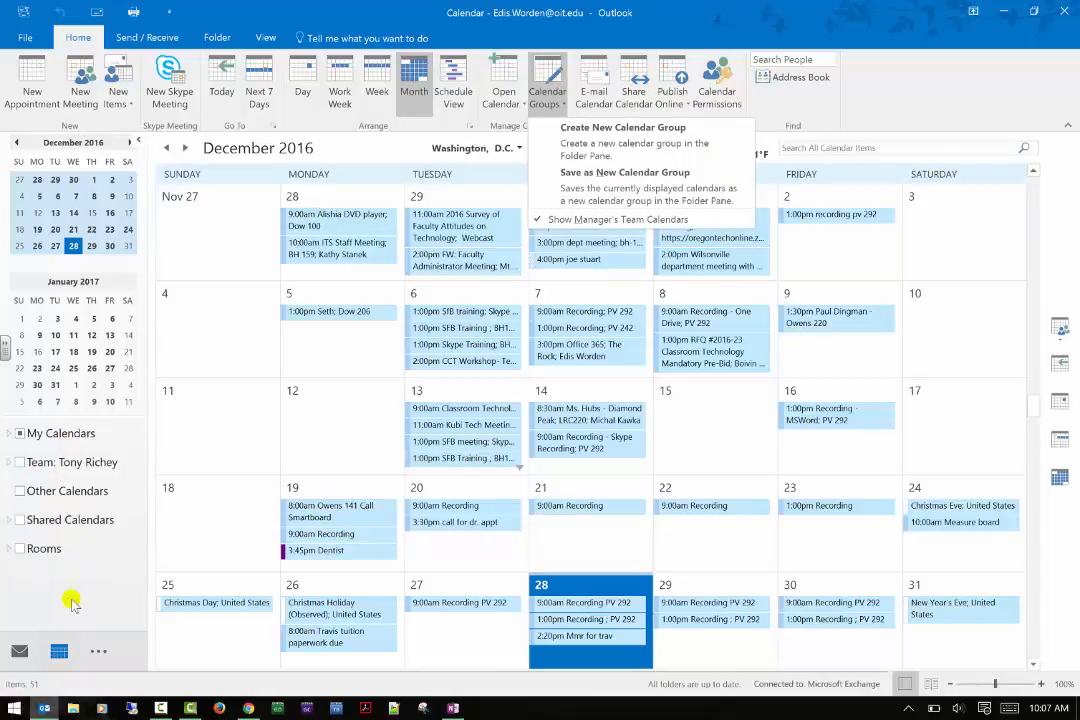
left_click(586, 160)
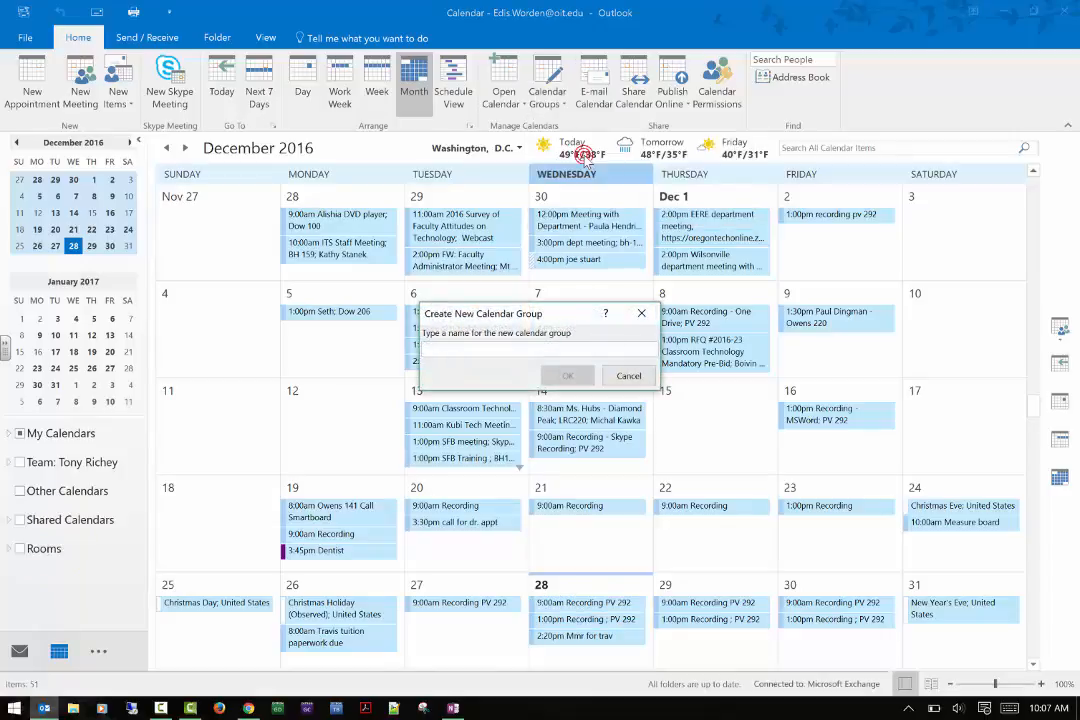
type("Faculty")
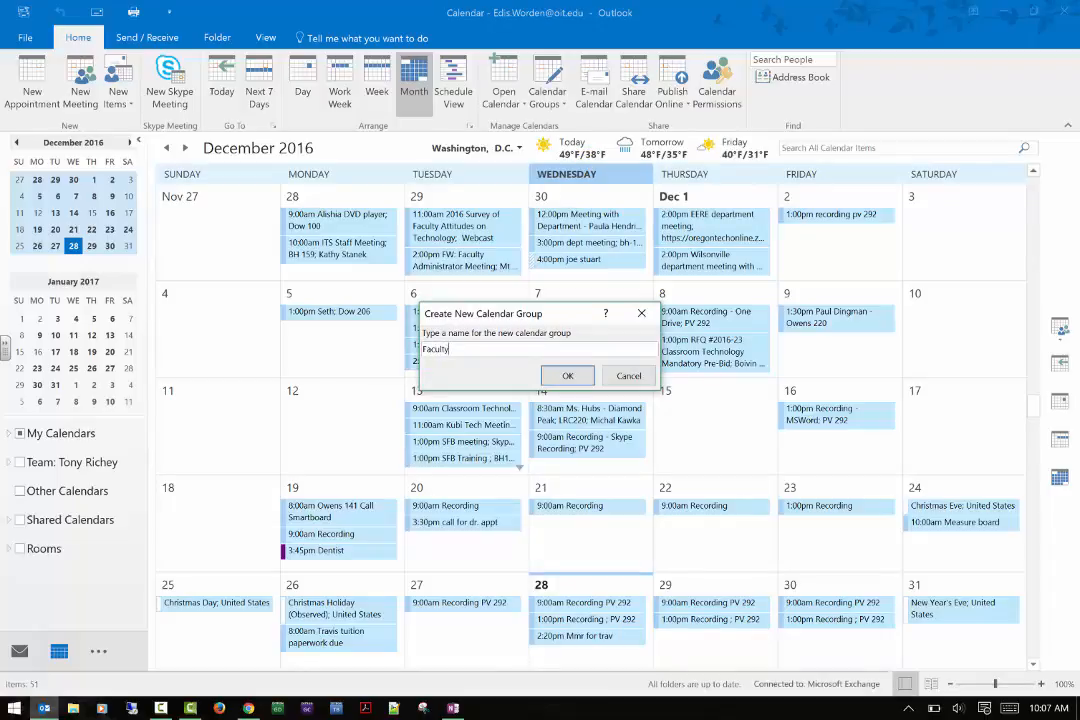
left_click(567, 375)
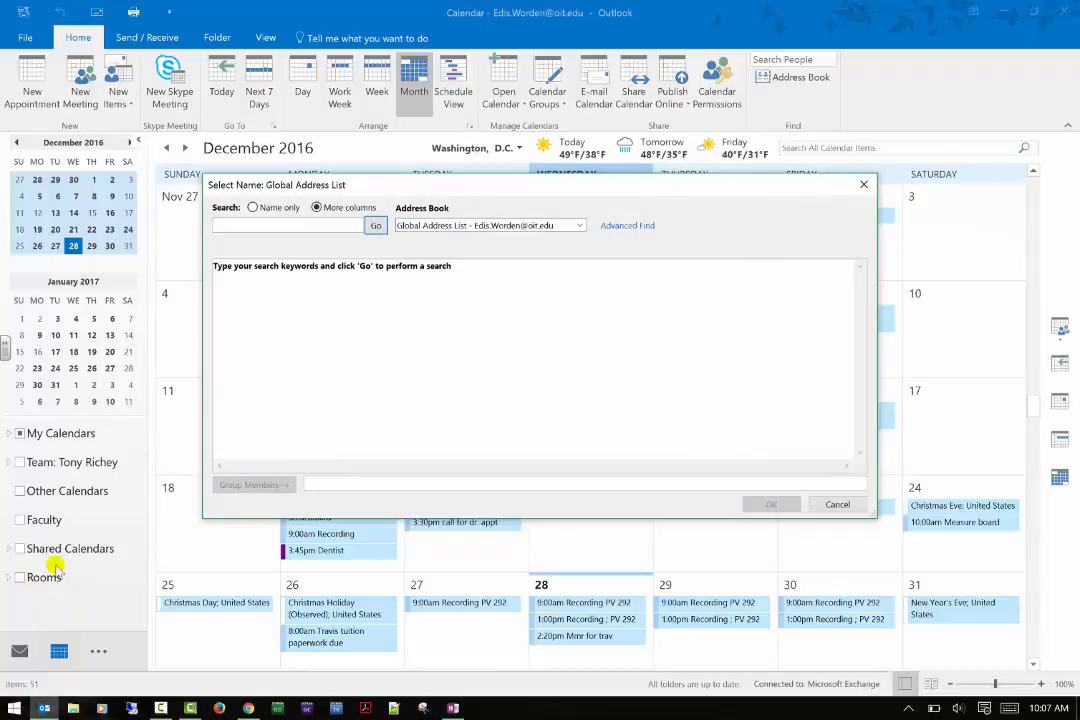
Add the Retention Services academic specialist from the Global Address List to the Faculty group, and close that person's displayed calendar.
type("Christina")
key("Return")
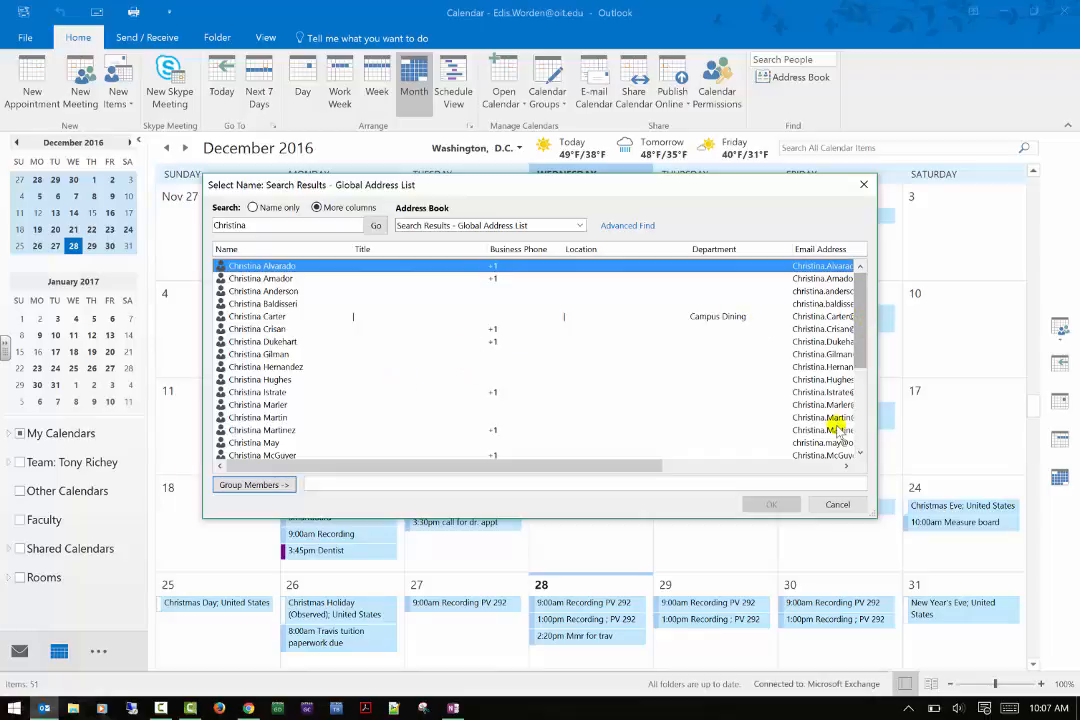
scroll(859, 455, "down", 3)
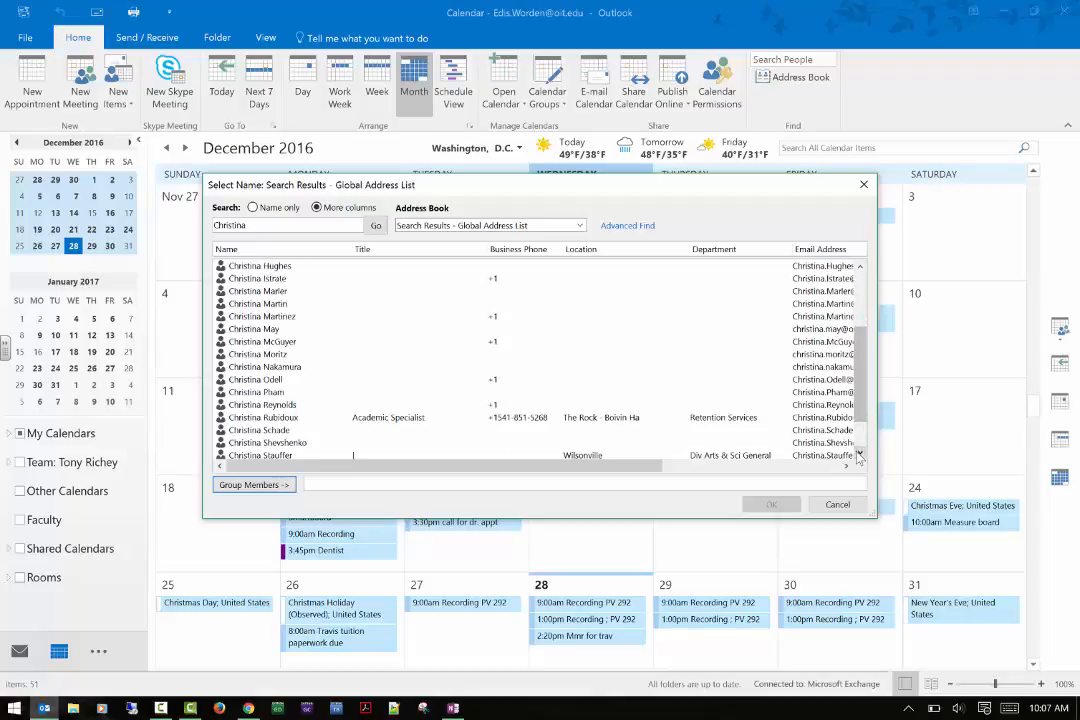
left_click(310, 418)
left_click(282, 484)
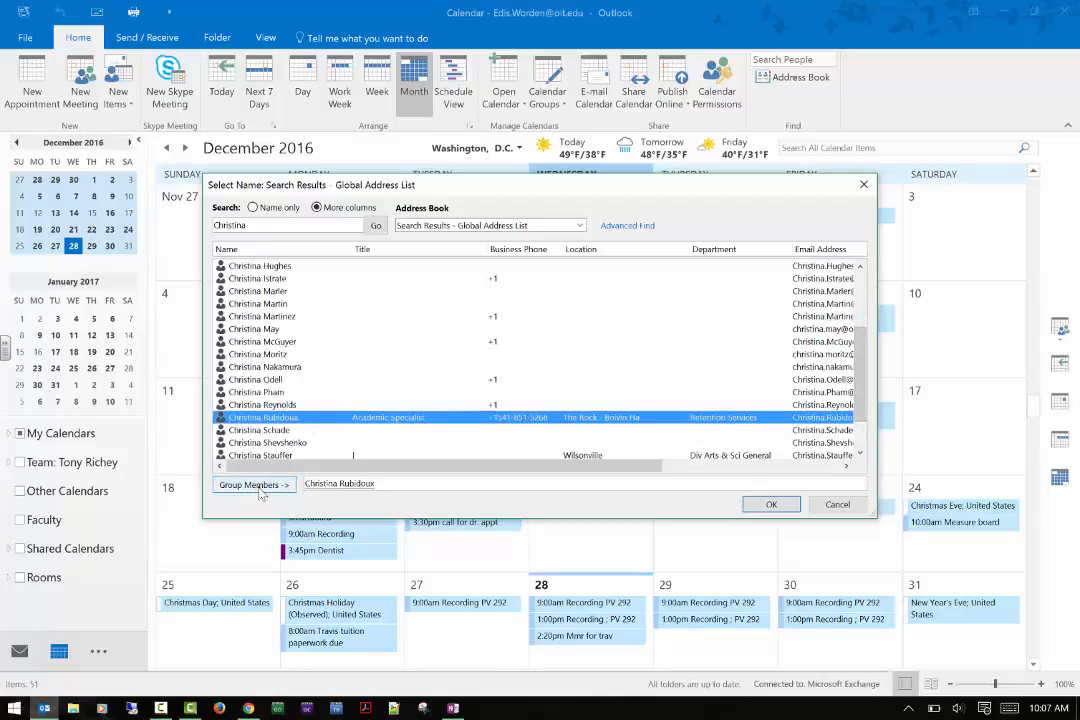
left_click(768, 504)
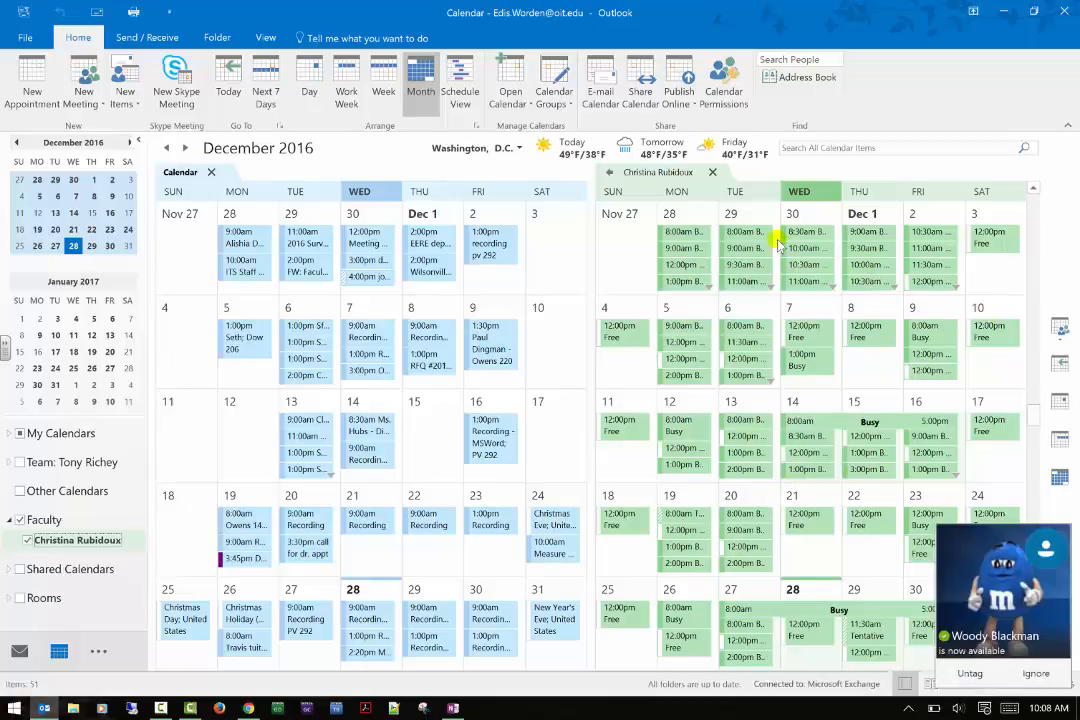
mouse_move(740, 232)
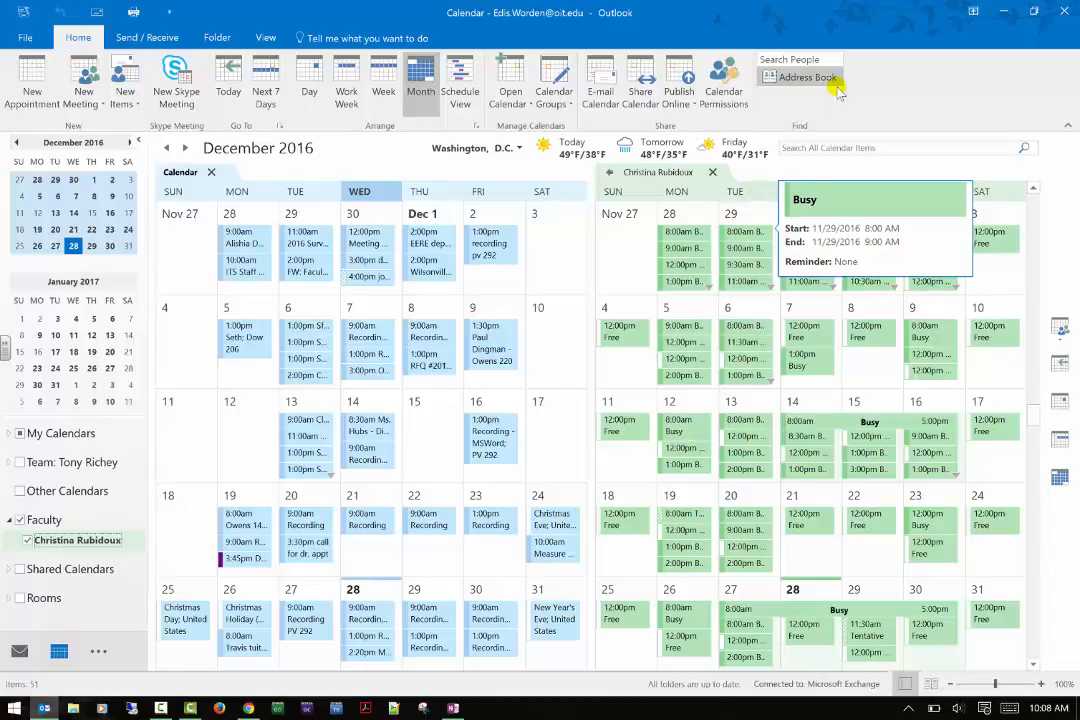
left_click(715, 172)
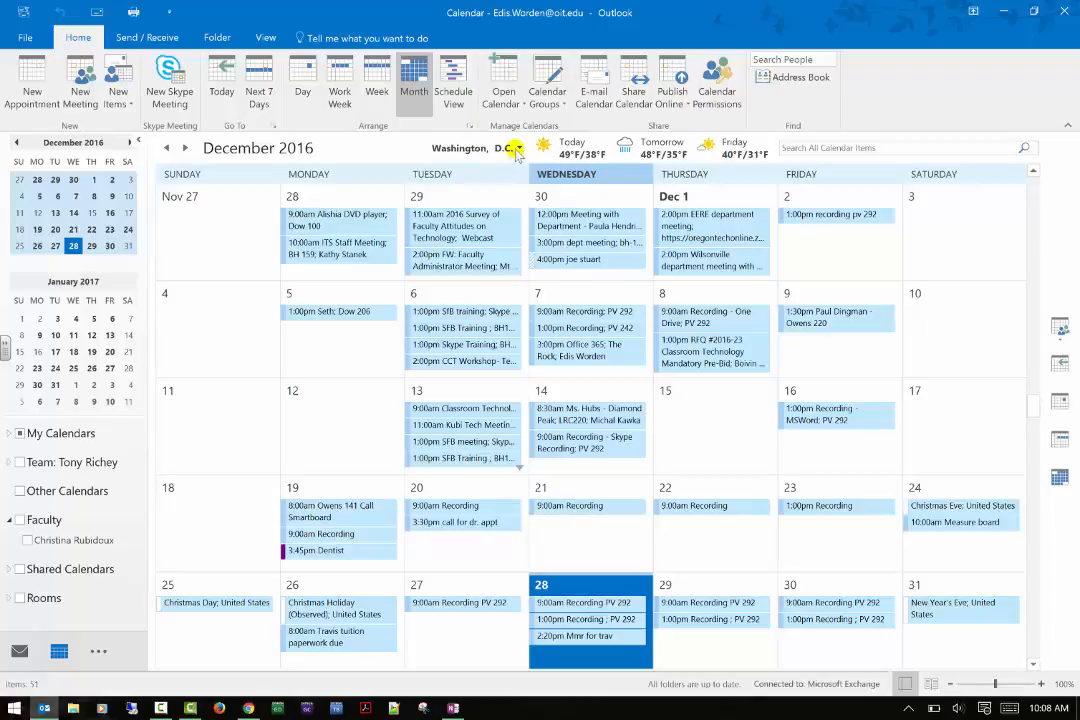
Prepare a calendar e-mail for the next 30 days limited to working hours, show its advanced options, and discard it unsent.
left_click(596, 95)
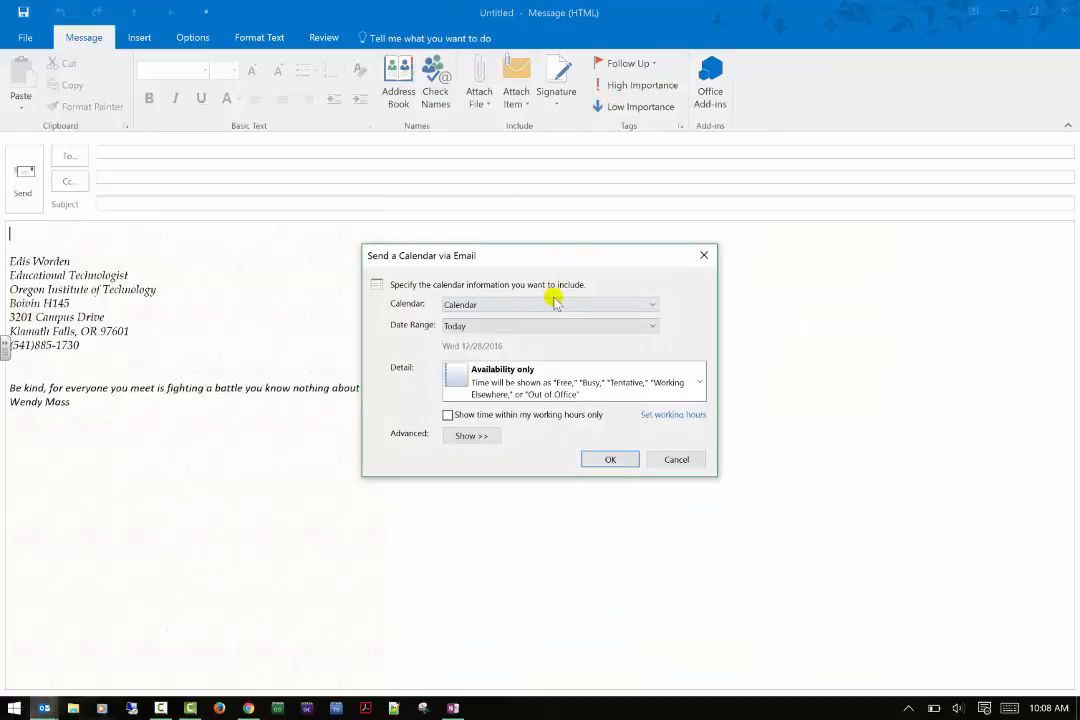
left_click(541, 326)
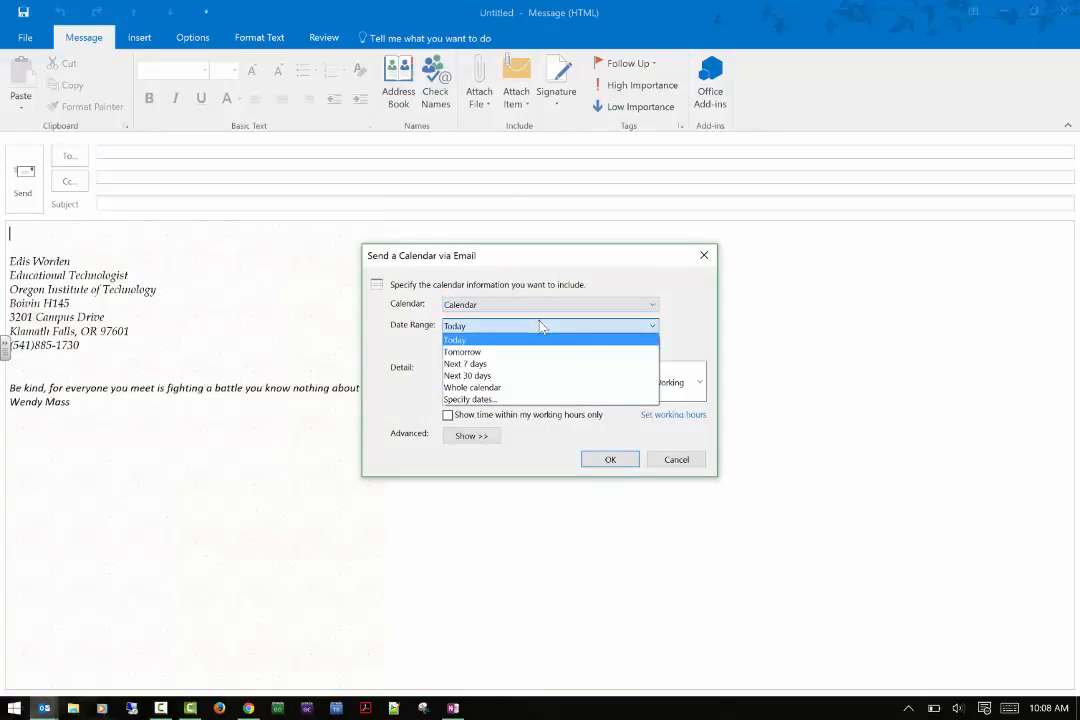
left_click(478, 375)
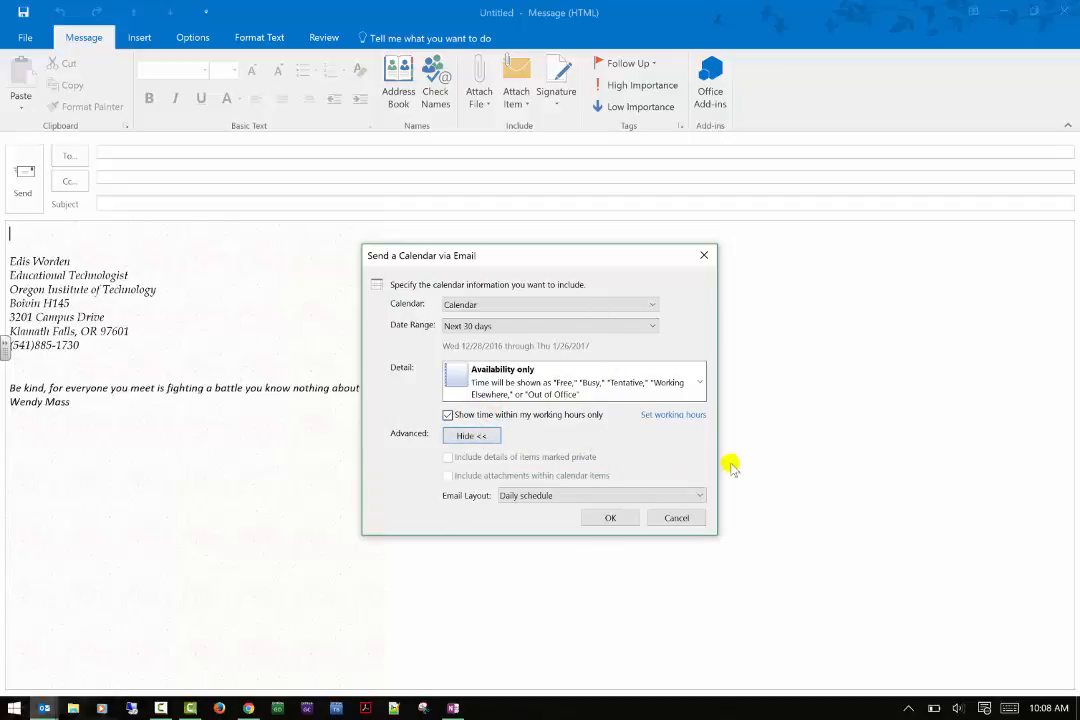
left_click(676, 517)
left_click(1064, 10)
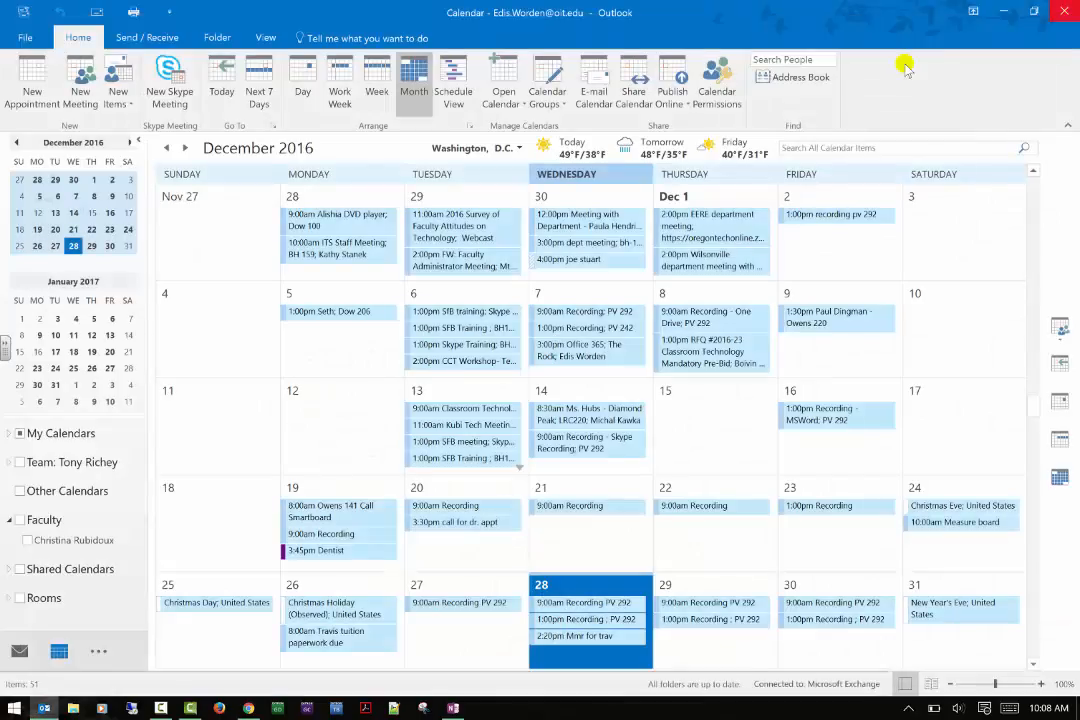
Create a calendar sharing invitation, try Limited details and Full details as the sharing level, and close it unsent.
left_click(631, 100)
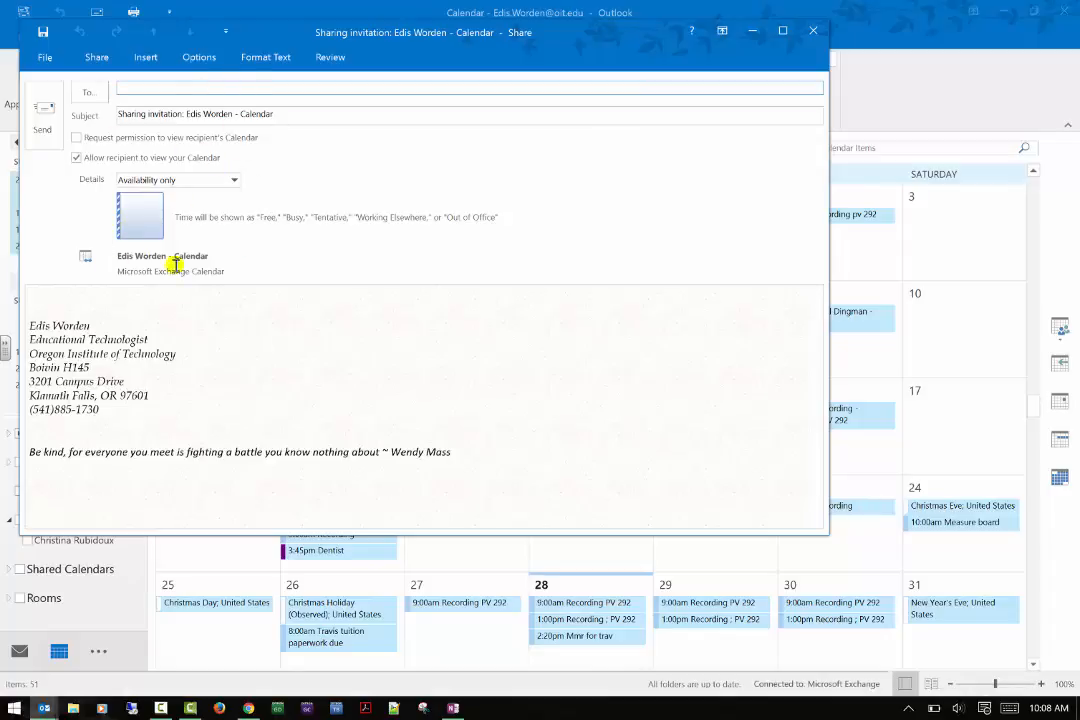
left_click(191, 181)
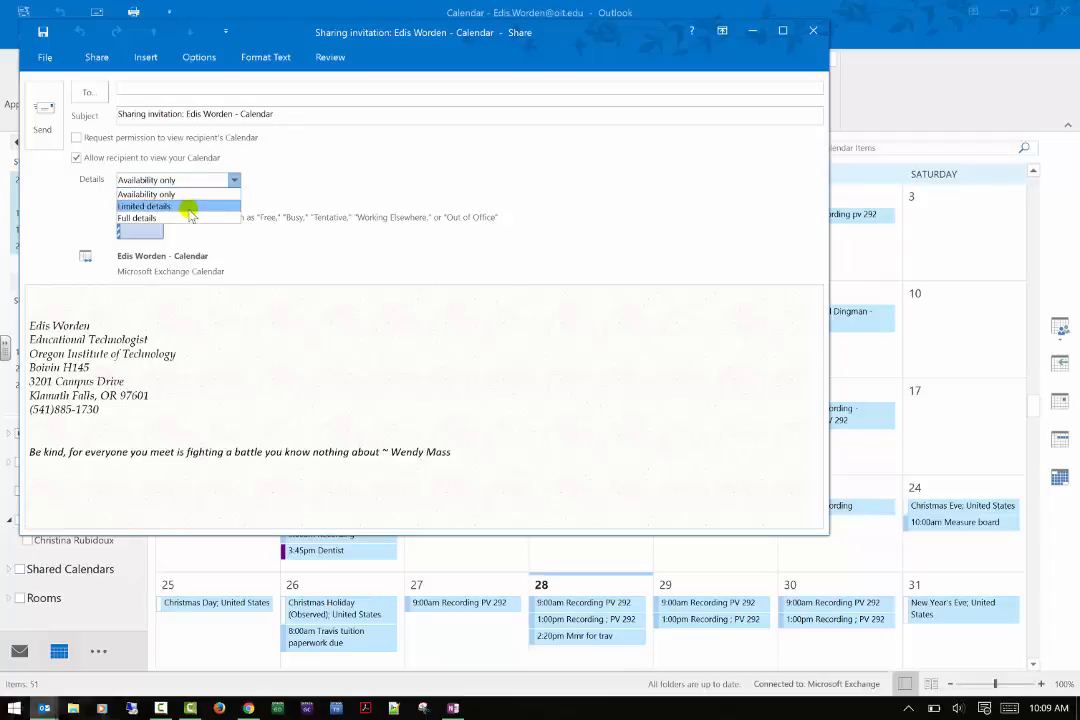
left_click(186, 206)
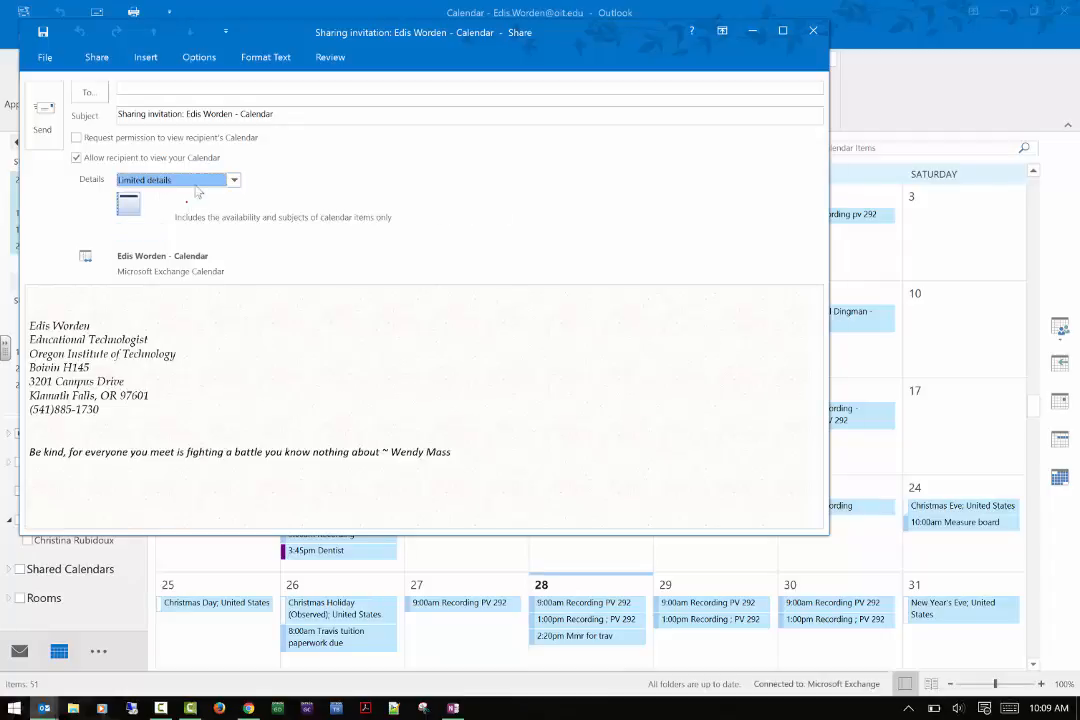
left_click(233, 181)
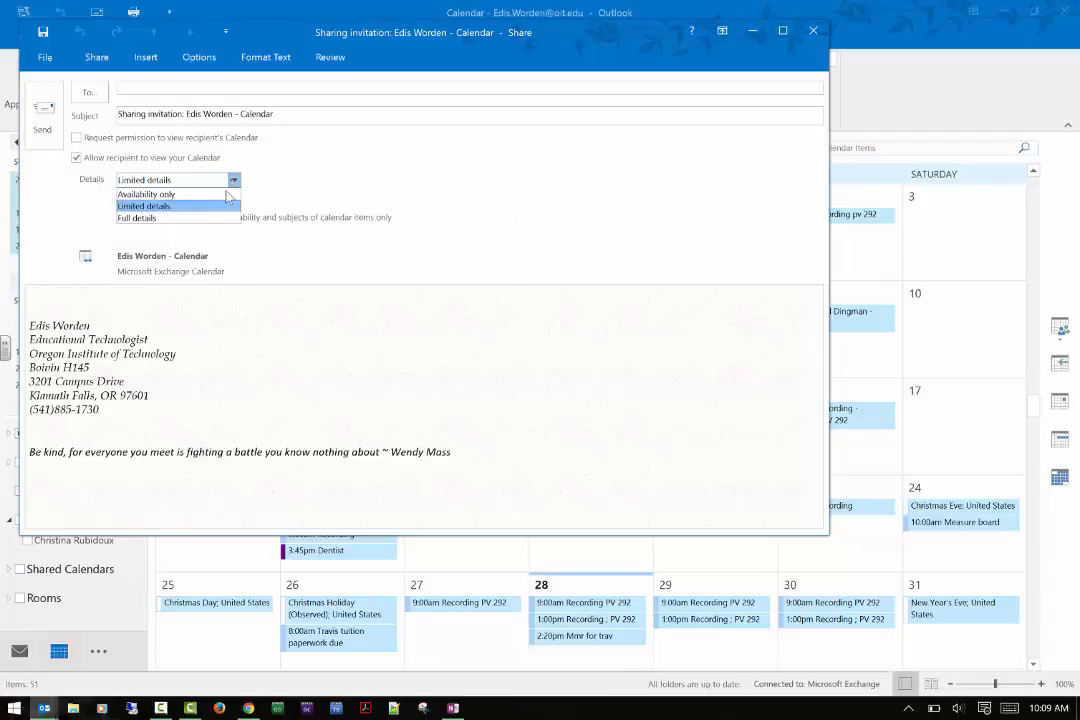
left_click(265, 257)
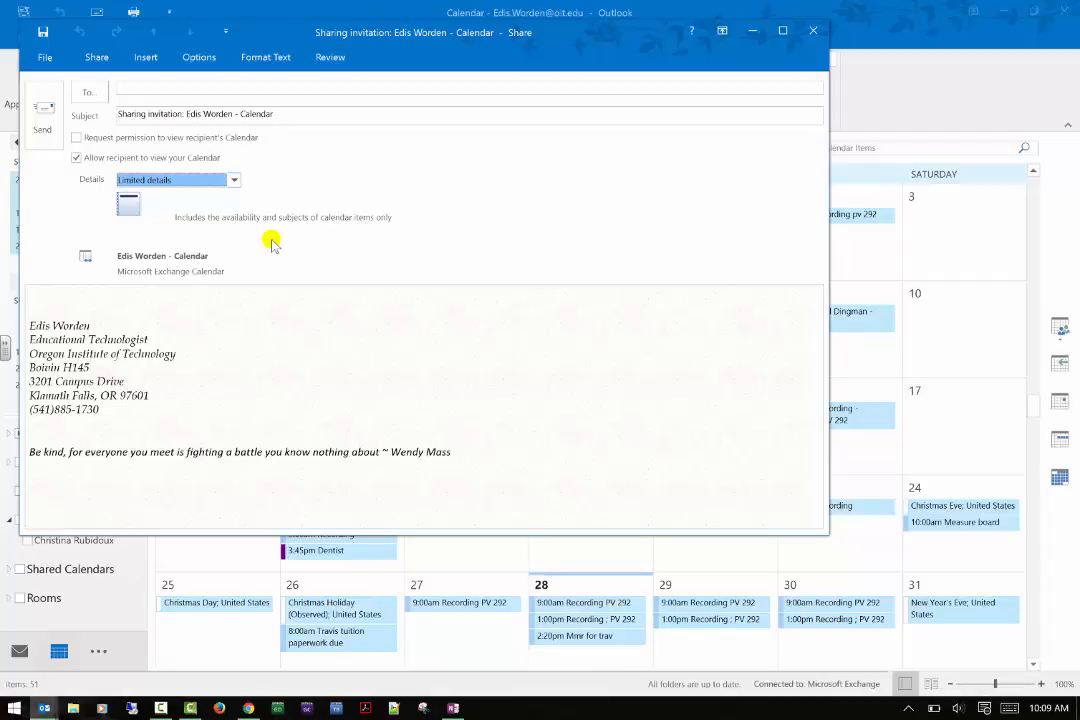
left_click(178, 180)
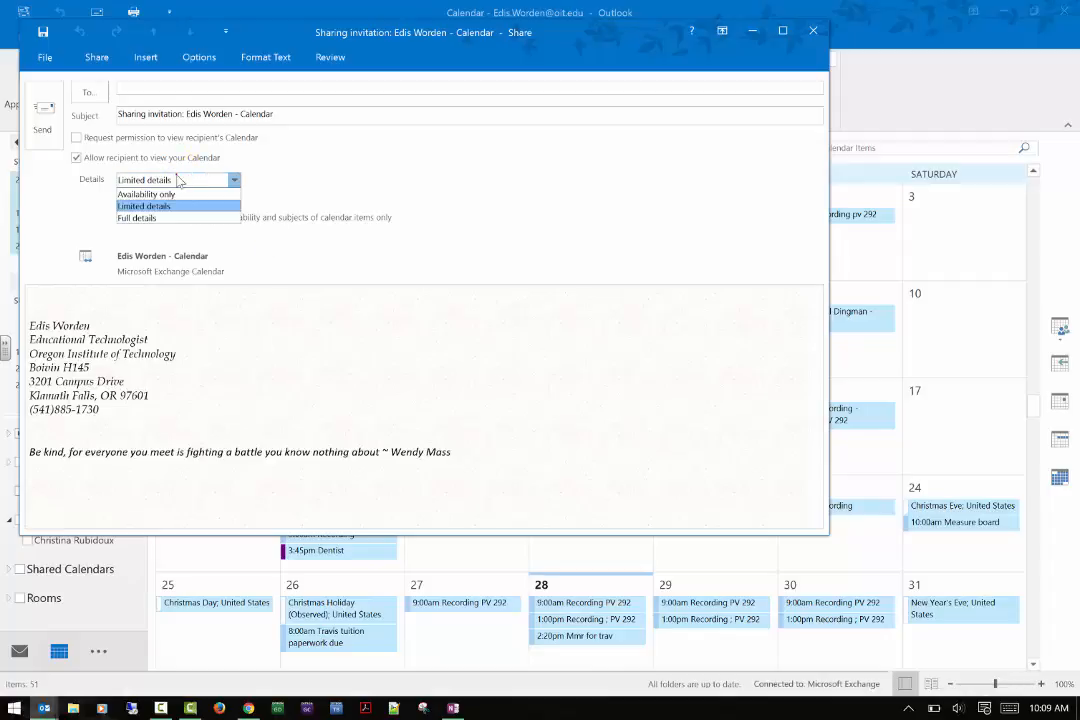
left_click(168, 217)
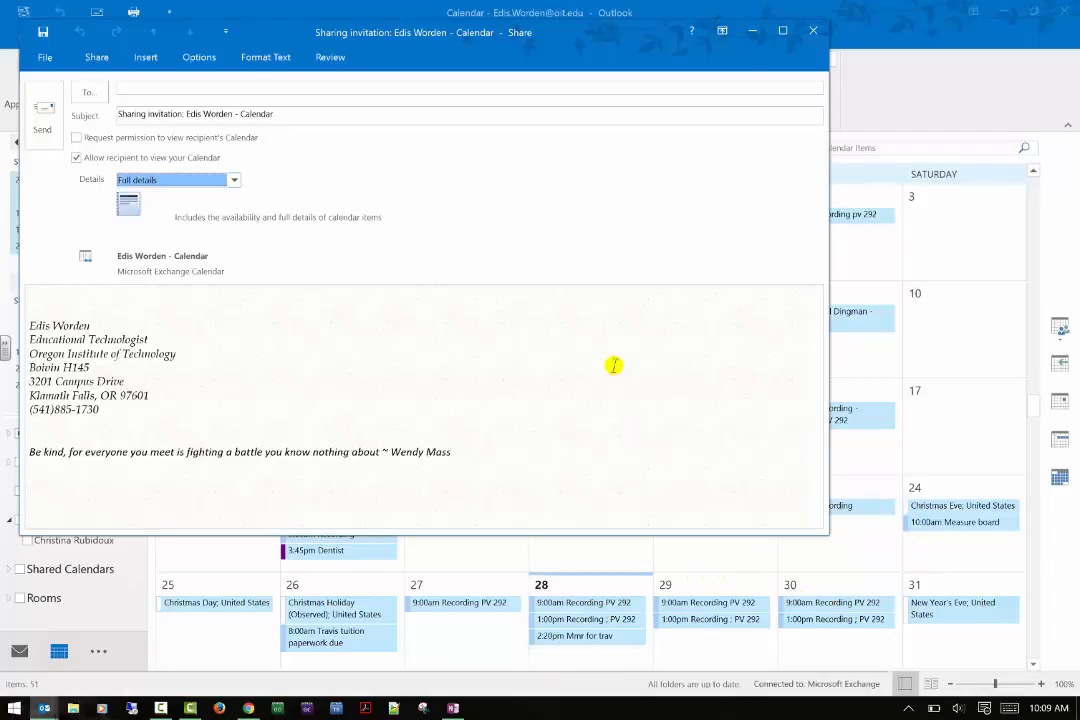
left_click(814, 30)
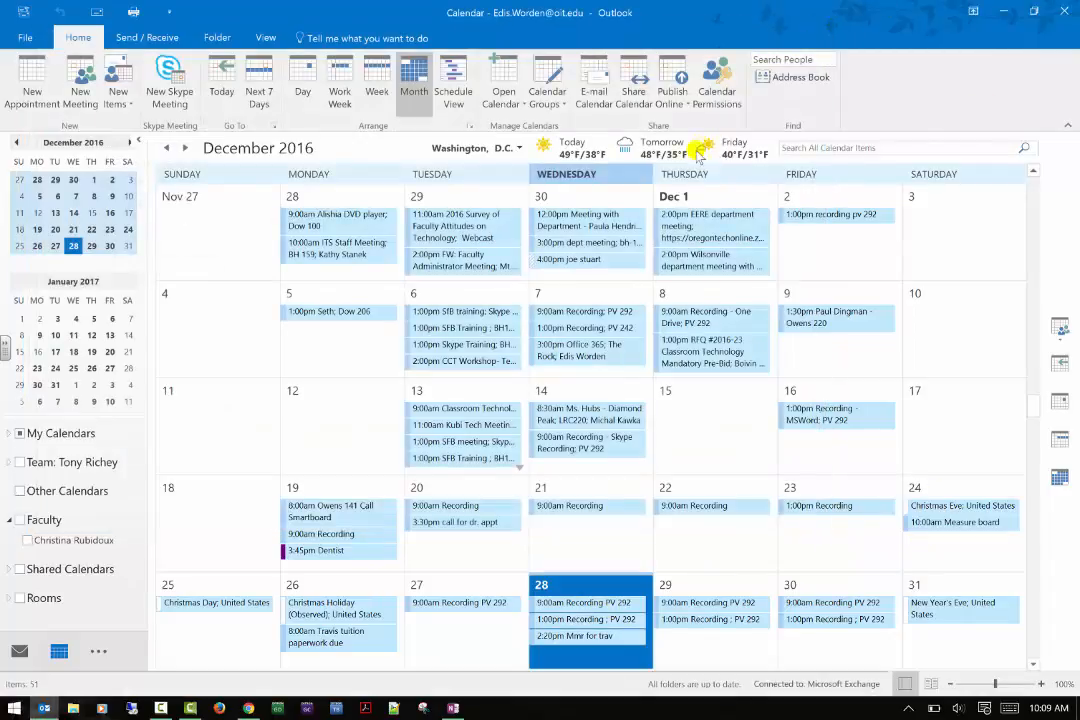
In the calendar permissions, try Free/Busy time as the read access for the person with the Reviewer level, and discard the change.
left_click(677, 97)
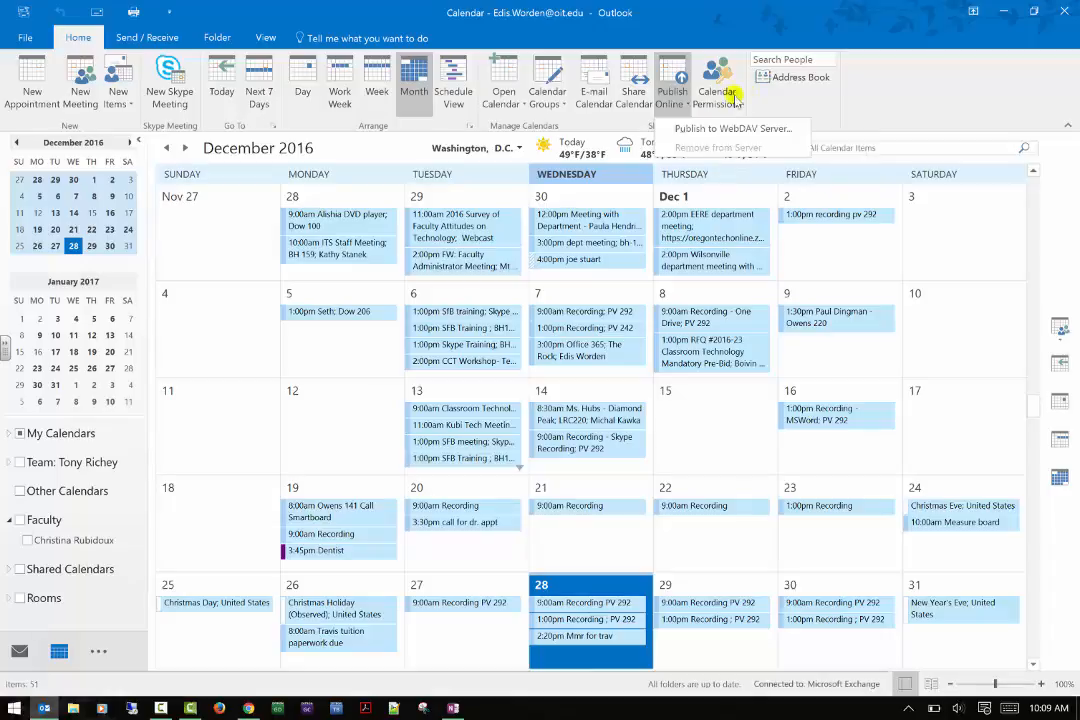
left_click(716, 92)
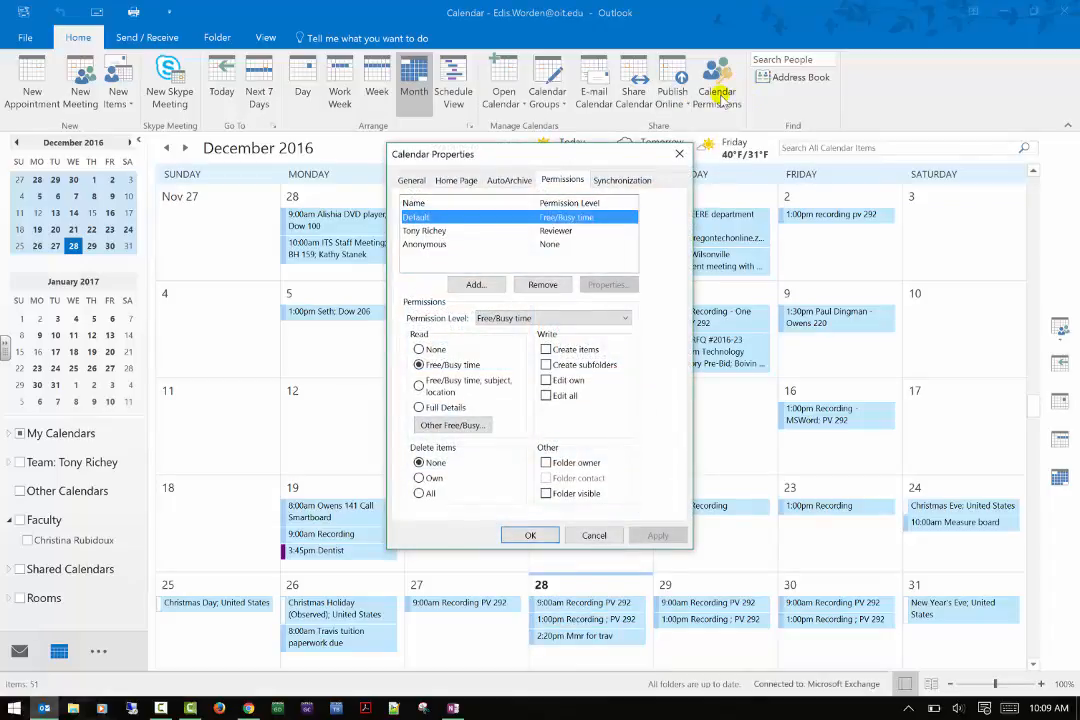
left_click(566, 232)
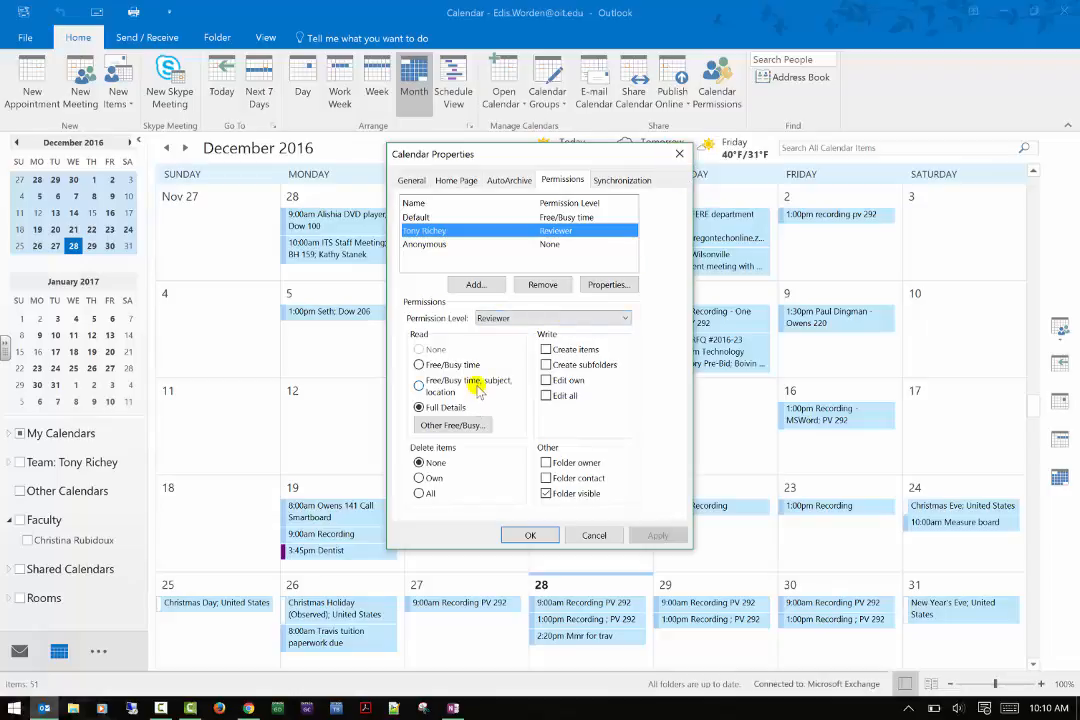
left_click(457, 366)
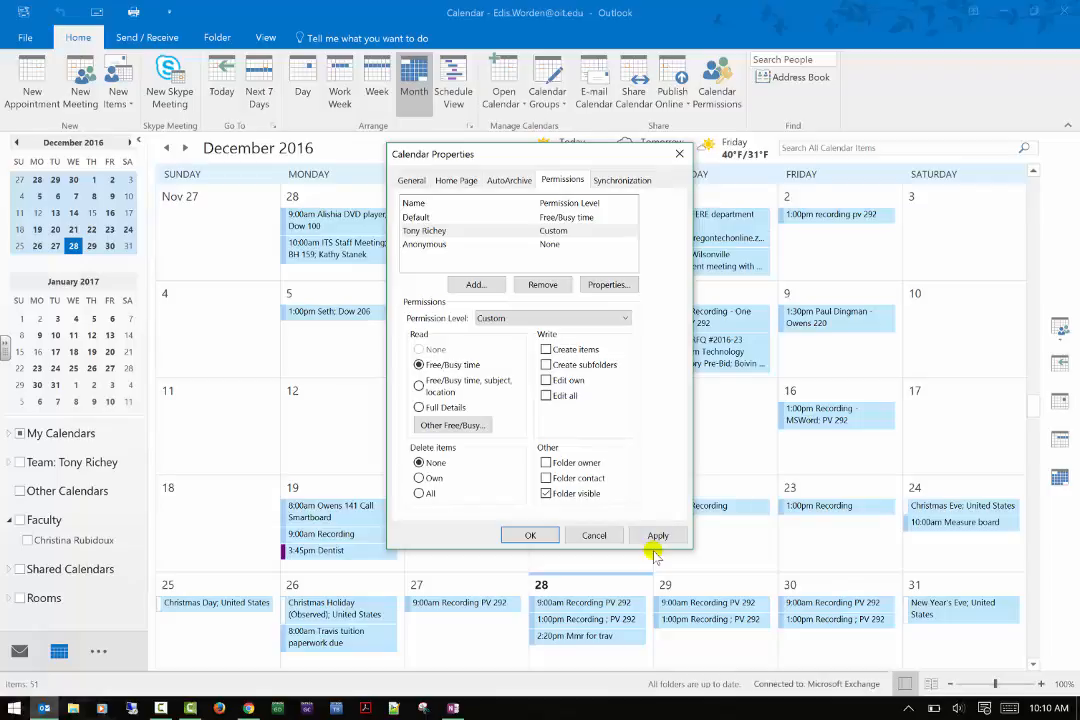
left_click(596, 535)
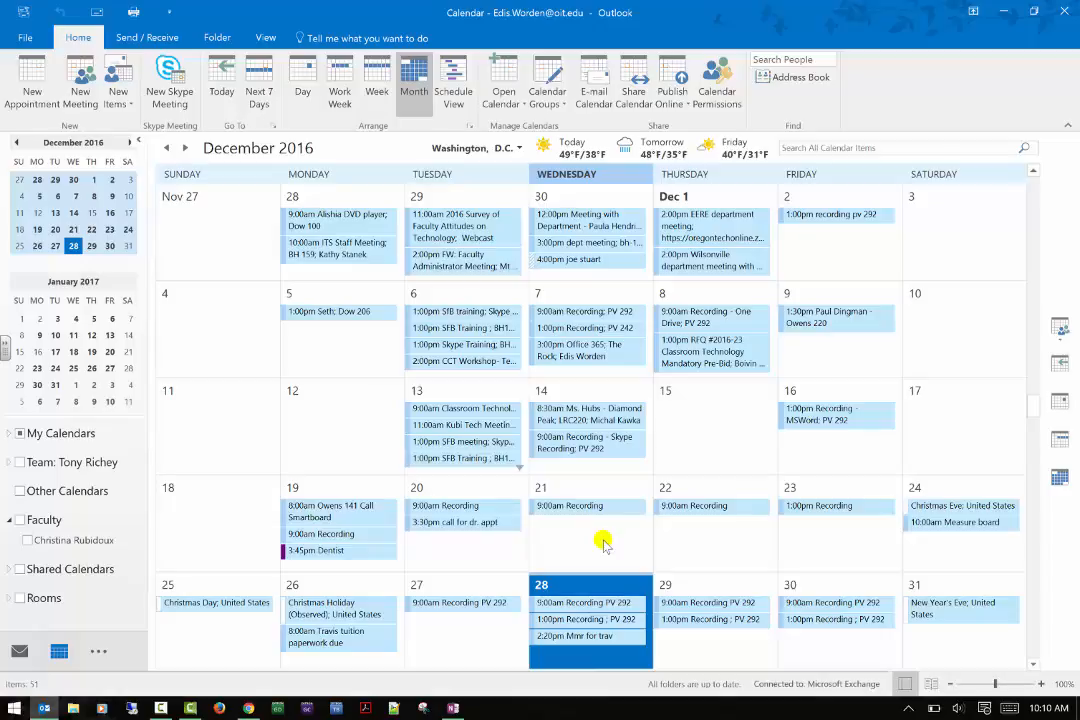
Search people by first name for the Director of Retention, view that person's contact card, and close it.
left_click(796, 60)
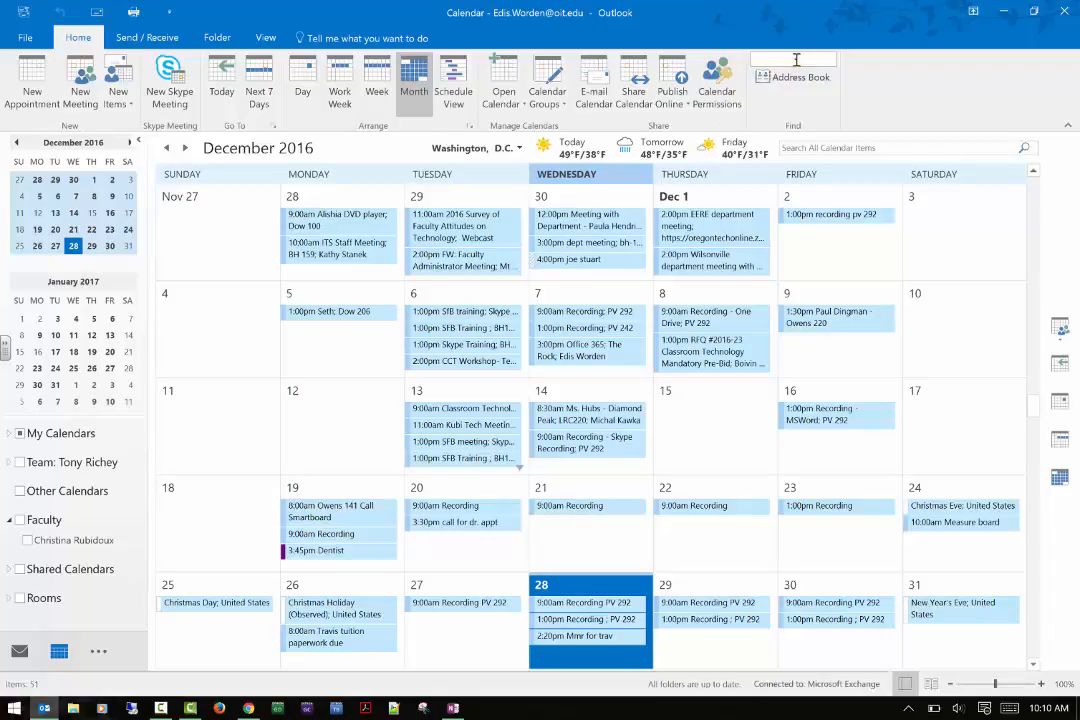
type("barb")
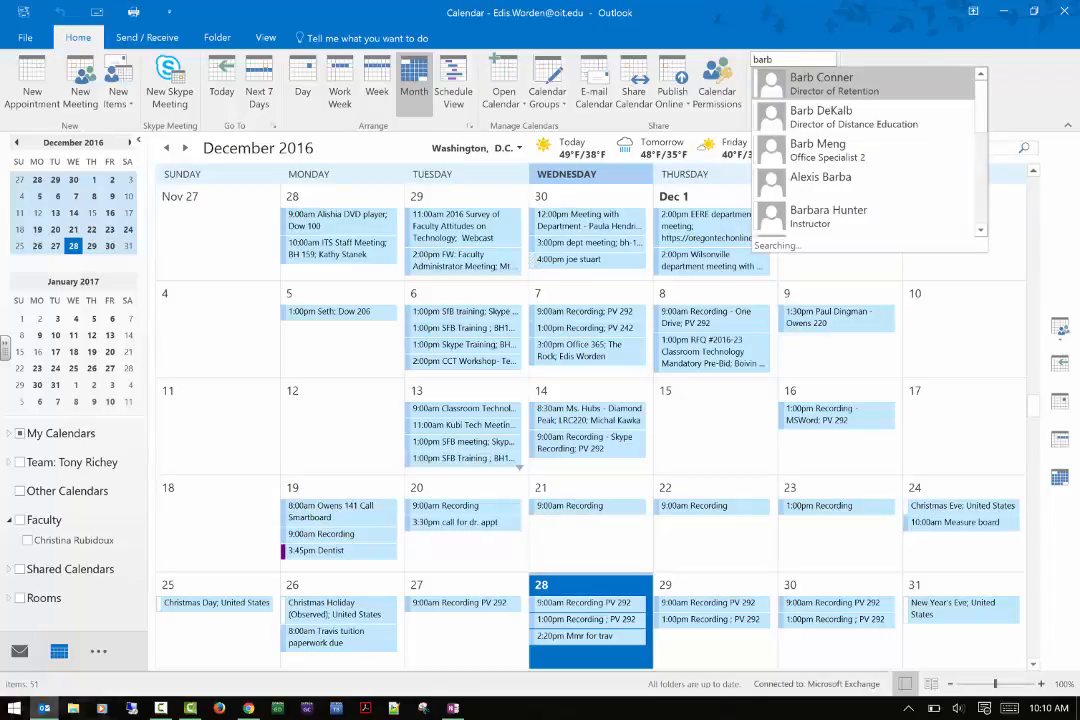
left_click(908, 87)
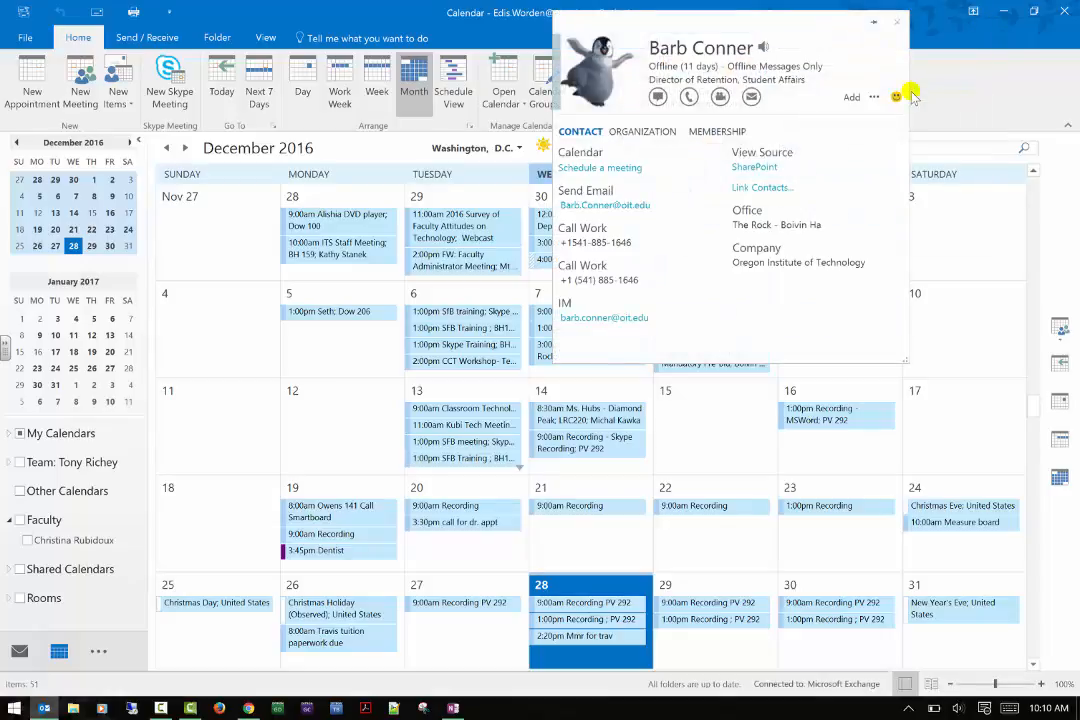
left_click(899, 21)
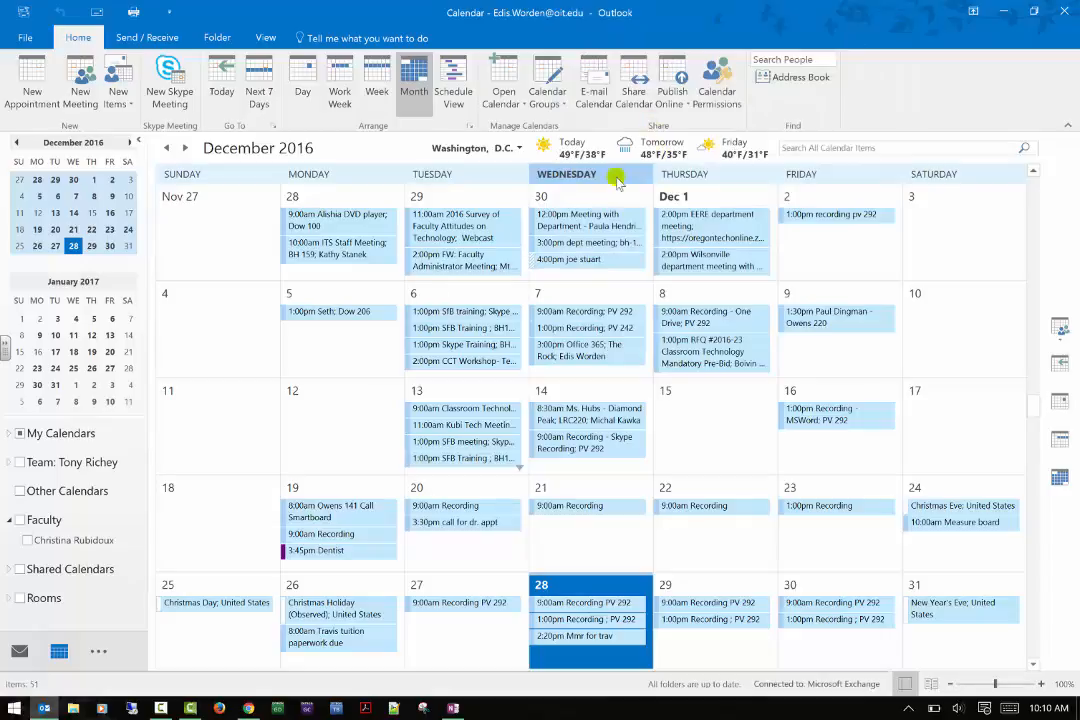